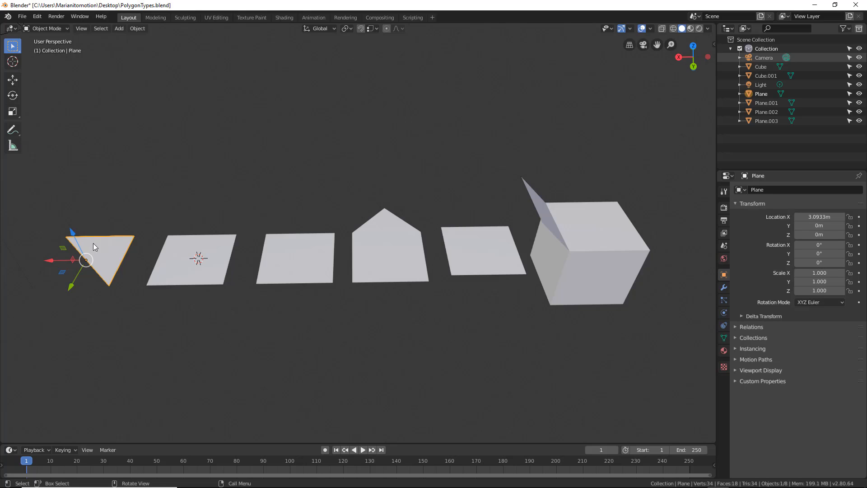
Enter Edit Mode on the triangular plane and select all three of its vertices in vertex select mode.
{"action": "key", "text": "KP_Decimal"}
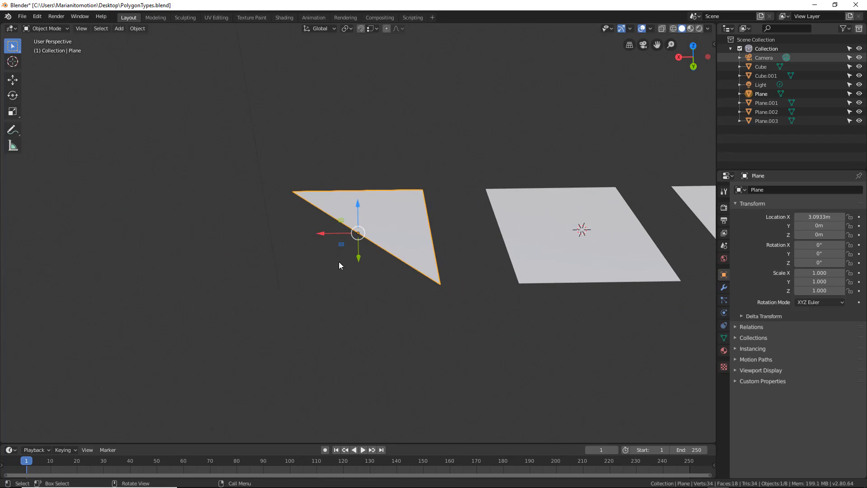
{"action": "middle_click_drag", "start_coordinate": [343, 235], "coordinate": [294, 190]}
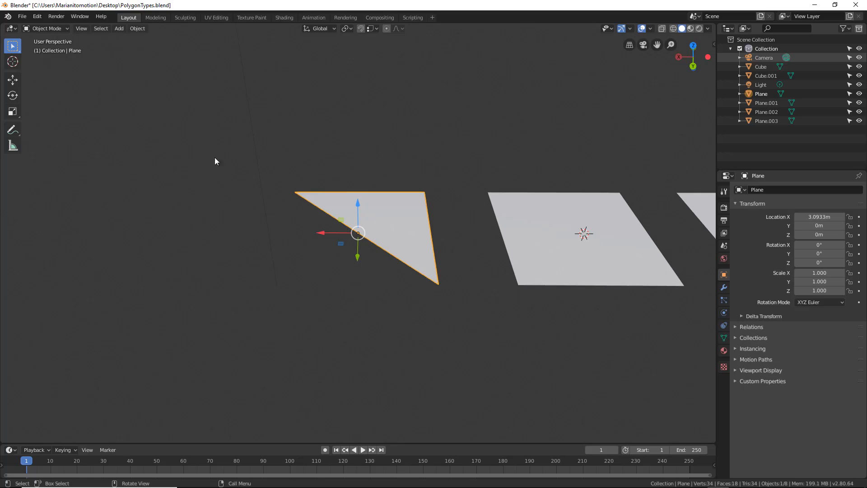
{"action": "key", "text": "Tab"}
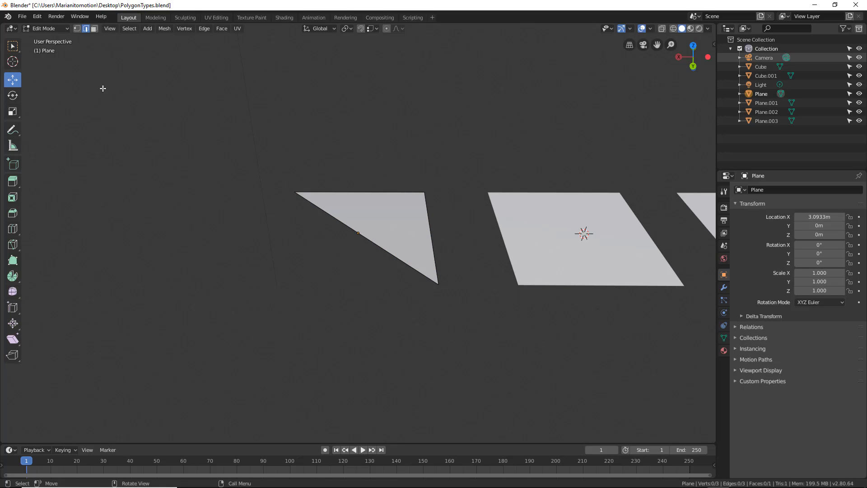
{"action": "left_click", "coordinate": [78, 28]}
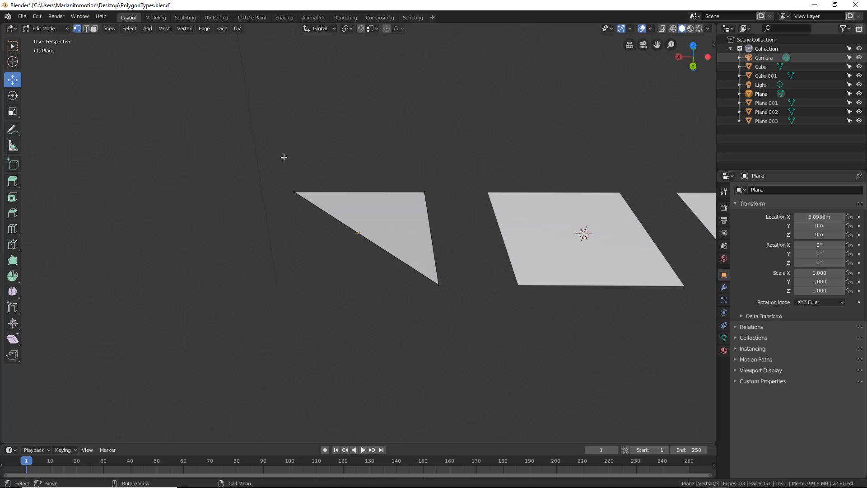
{"action": "left_click", "coordinate": [293, 192]}
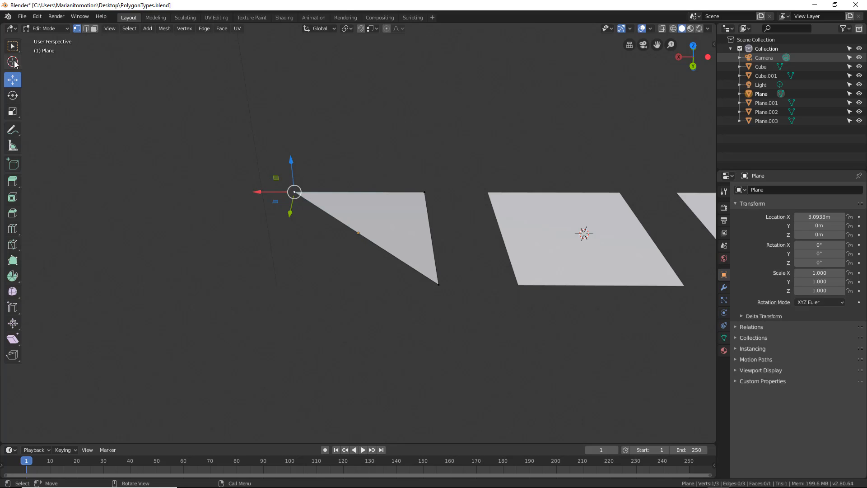
{"action": "left_click", "coordinate": [12, 45]}
{"action": "left_click_drag", "start_coordinate": [280, 166], "coordinate": [456, 298]}
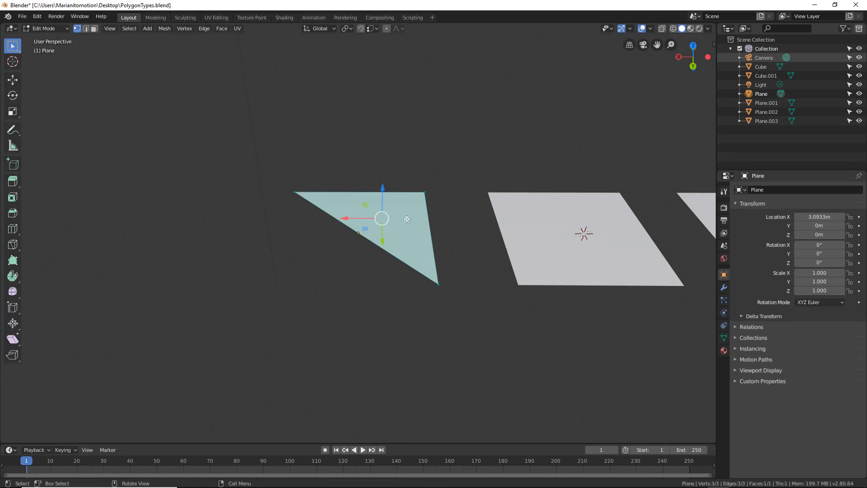
Select the triangle's diagonal edge and its shorter side edge one at a time in edge select mode.
{"action": "left_click", "coordinate": [85, 29]}
{"action": "left_click", "coordinate": [317, 207]}
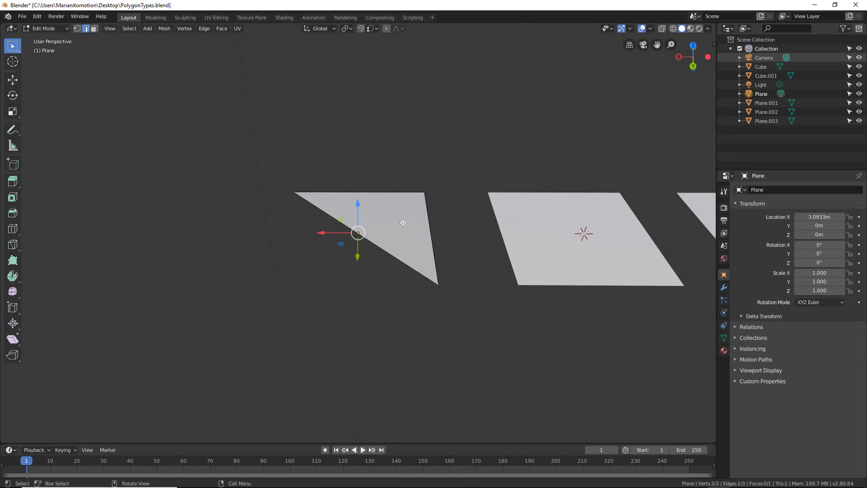
{"action": "left_click", "coordinate": [428, 219]}
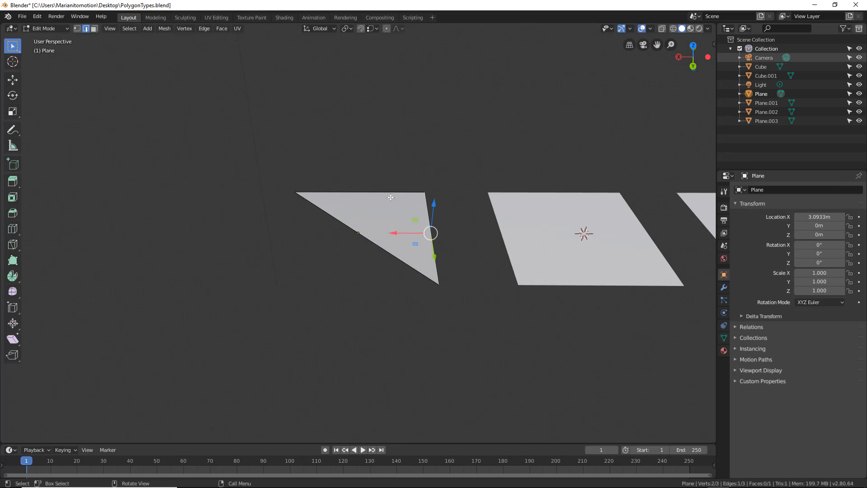
Select the triangle's single face in face select mode and return to Object Mode.
{"action": "left_click", "coordinate": [94, 28]}
{"action": "left_click", "coordinate": [384, 219]}
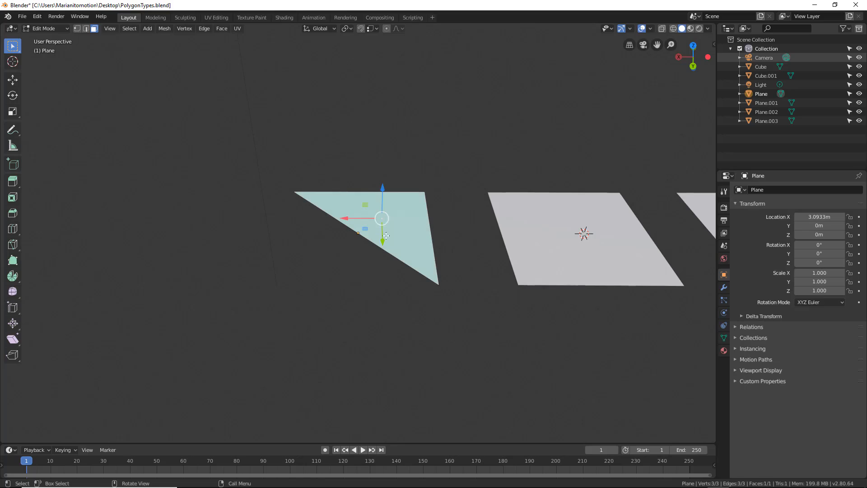
{"action": "middle_click_drag", "start_coordinate": [431, 244], "coordinate": [415, 249]}
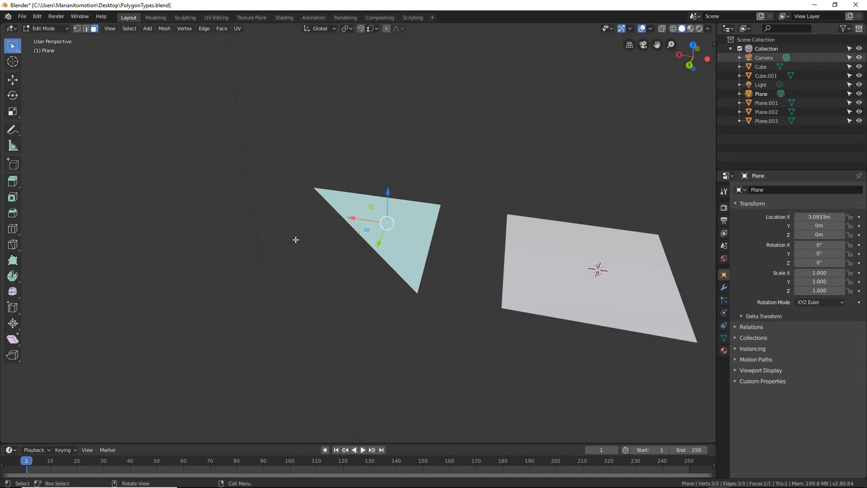
{"action": "middle_click_drag", "start_coordinate": [294, 240], "coordinate": [314, 242]}
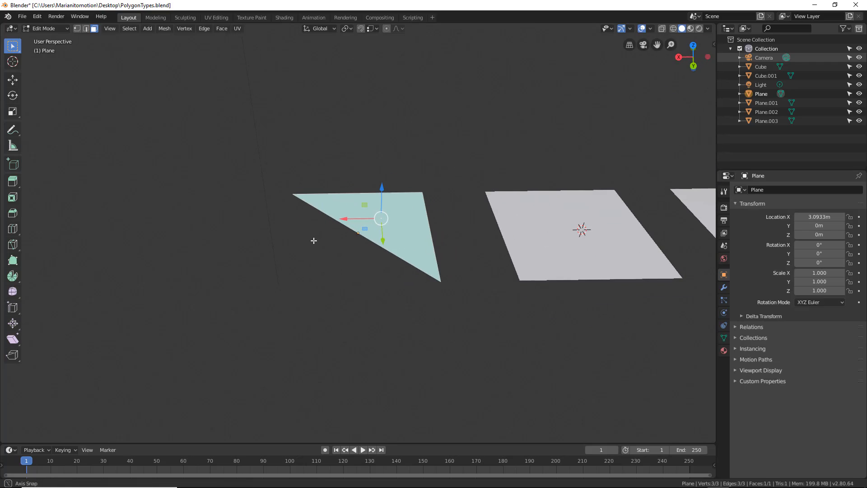
{"action": "scroll", "coordinate": [354, 197], "scroll_direction": "up", "scroll_amount": 1}
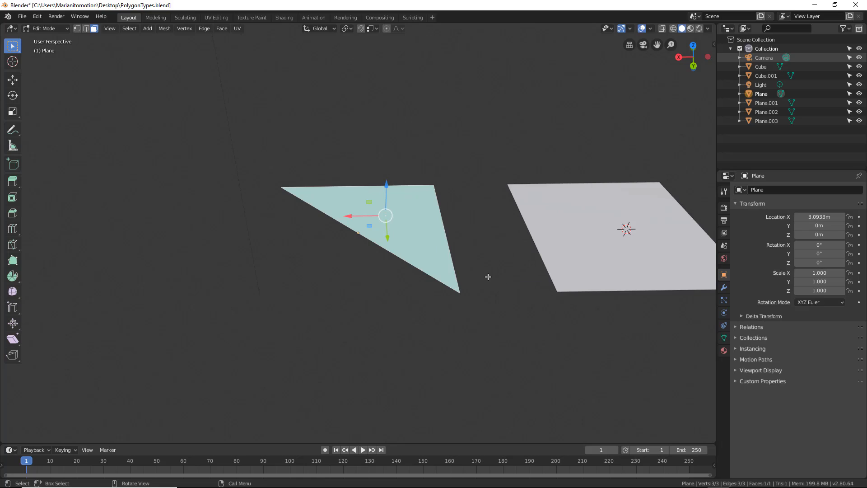
{"action": "middle_click_drag", "start_coordinate": [488, 277], "coordinate": [481, 290], "text": "shift"}
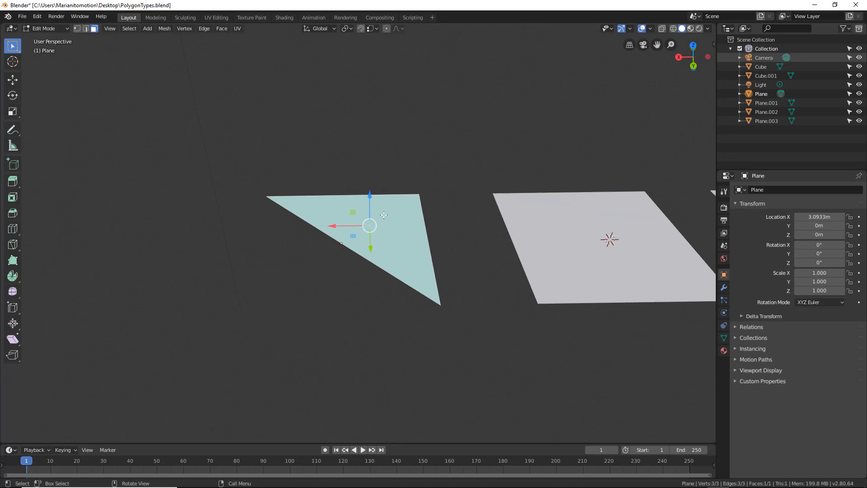
{"action": "middle_click_drag", "start_coordinate": [488, 245], "coordinate": [323, 253], "text": "shift"}
{"action": "key", "text": "Tab"}
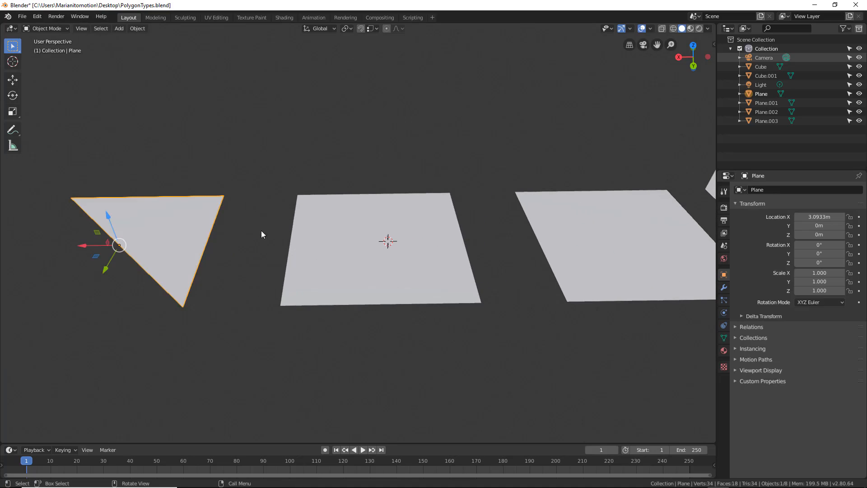
Open the diagonally split square plane next to the triangle in Edit Mode.
{"action": "left_click", "coordinate": [356, 247]}
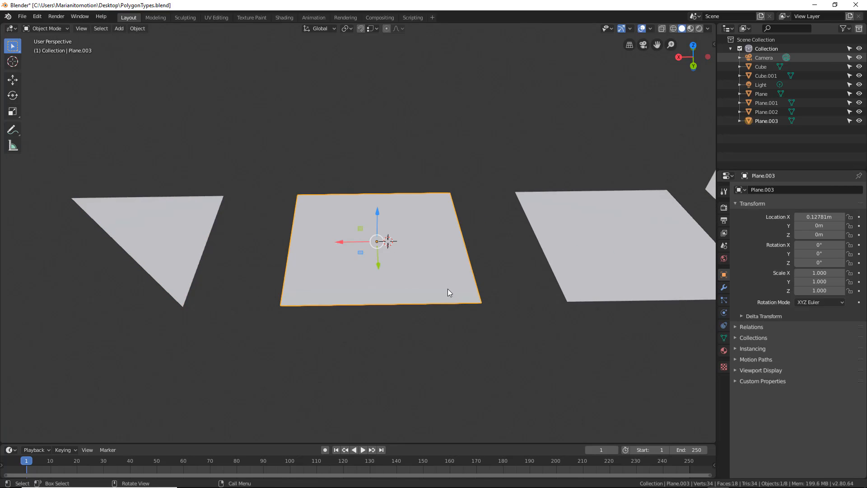
{"action": "key", "text": "Tab"}
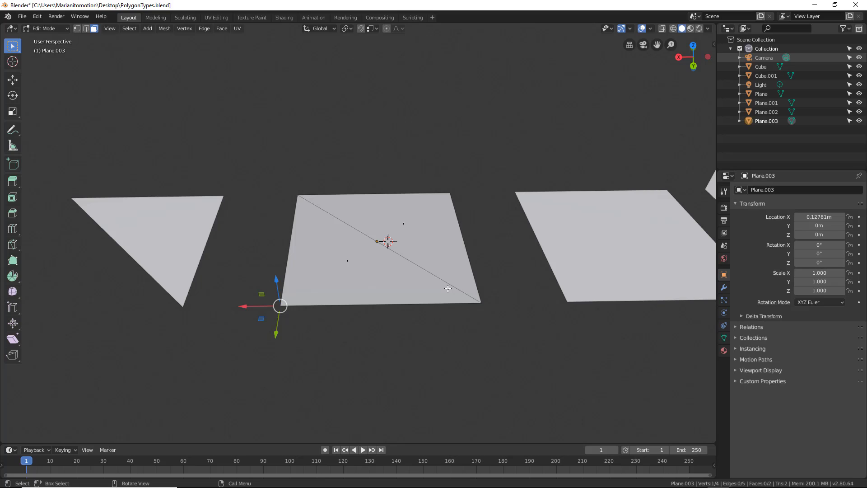
{"action": "key", "text": "Tab"}
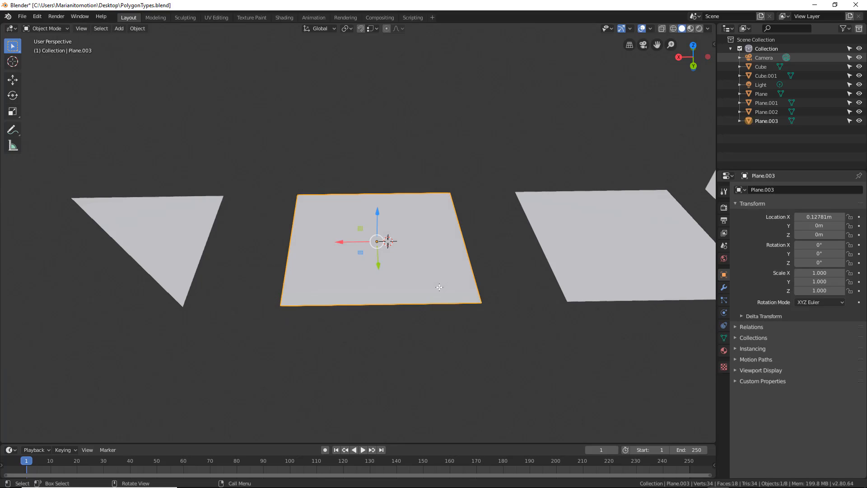
{"action": "scroll", "coordinate": [402, 276], "scroll_direction": "up", "scroll_amount": 3}
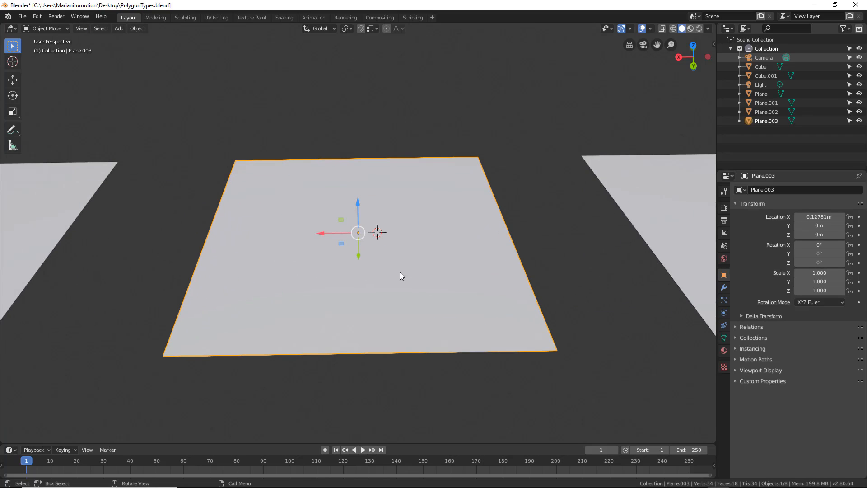
{"action": "key", "text": "Tab"}
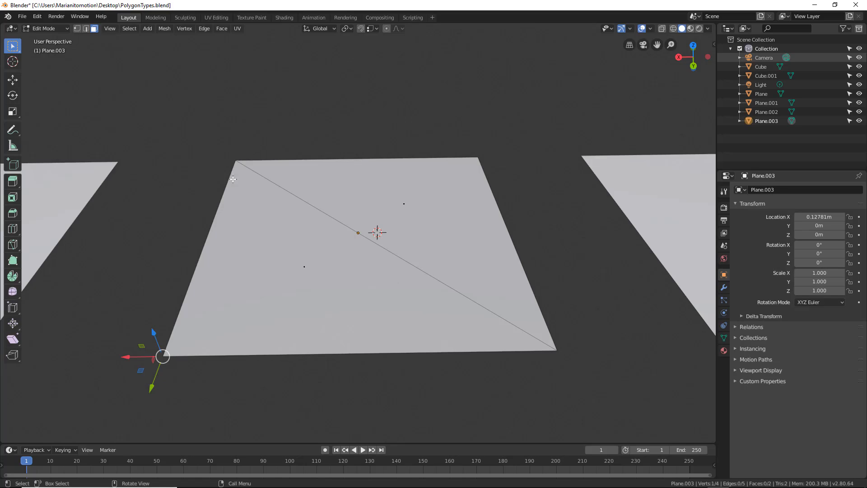
Switch to vertex selection and pick the split square's corner vertices one at a time to show each triangle's points.
{"action": "left_click", "coordinate": [75, 29]}
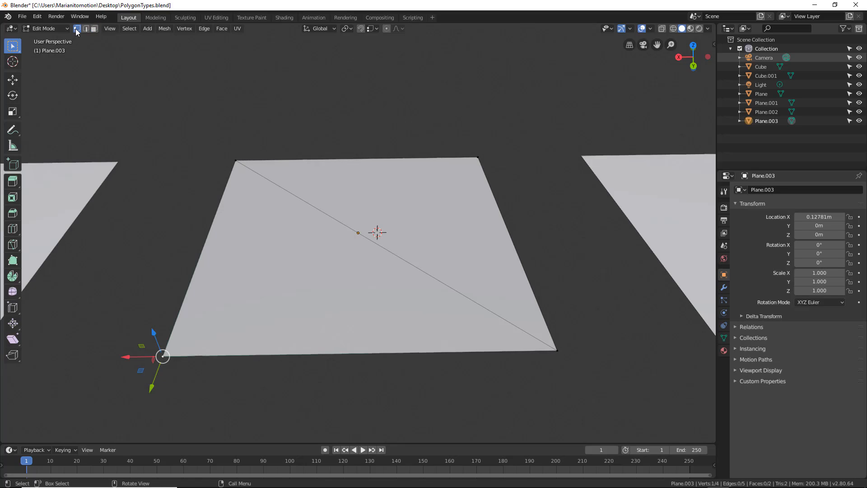
{"action": "left_click", "coordinate": [477, 157]}
{"action": "left_click", "coordinate": [236, 160]}
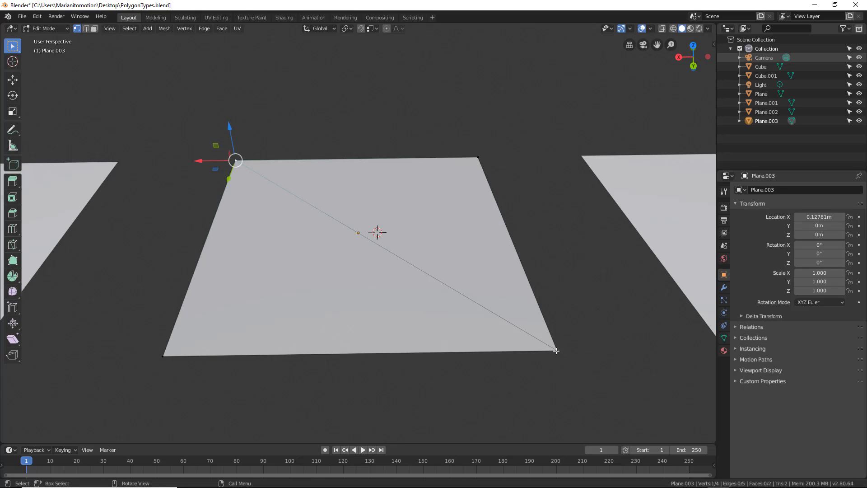
{"action": "left_click", "coordinate": [559, 351]}
{"action": "left_click", "coordinate": [477, 158]}
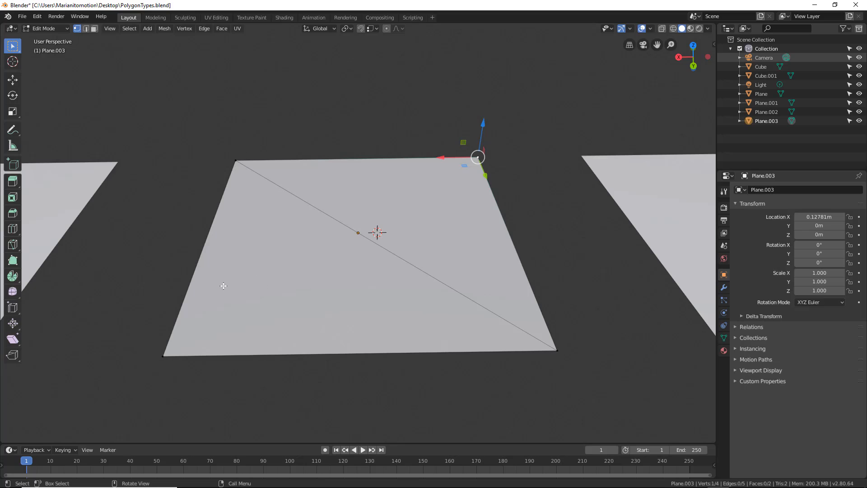
Move the vertex at the far end of the split square's diagonal by -0.0124 m along Z.
{"action": "left_click", "coordinate": [235, 161]}
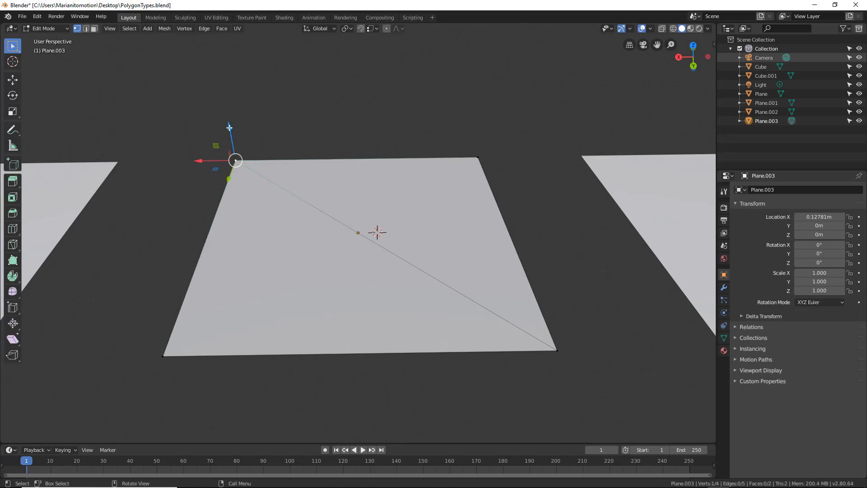
{"action": "key", "text": "g"}
{"action": "key", "text": "z"}
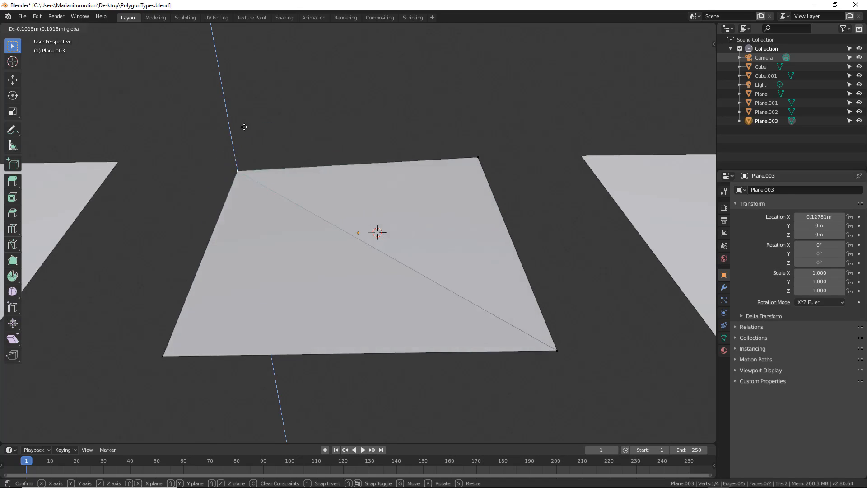
{"action": "left_click", "coordinate": [235, 162]}
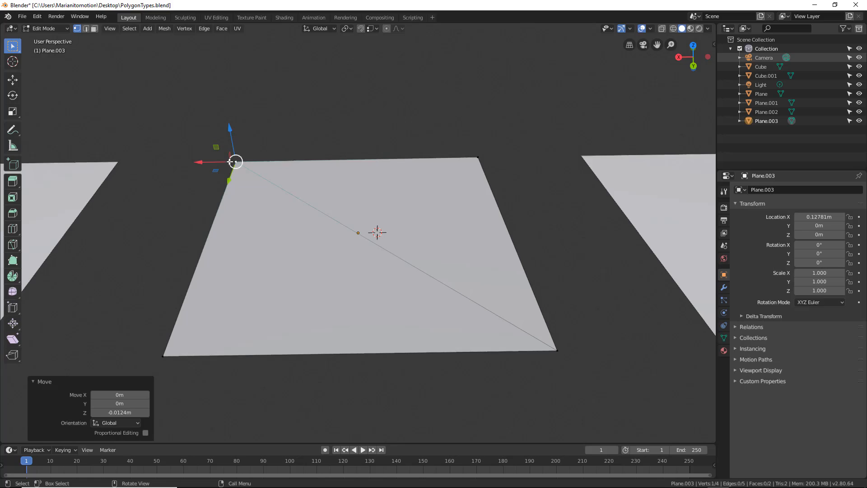
Raise the split square's two off-diagonal corner vertices along Z, the second by 0.226 m, and return to Object Mode.
{"action": "left_click", "coordinate": [164, 356]}
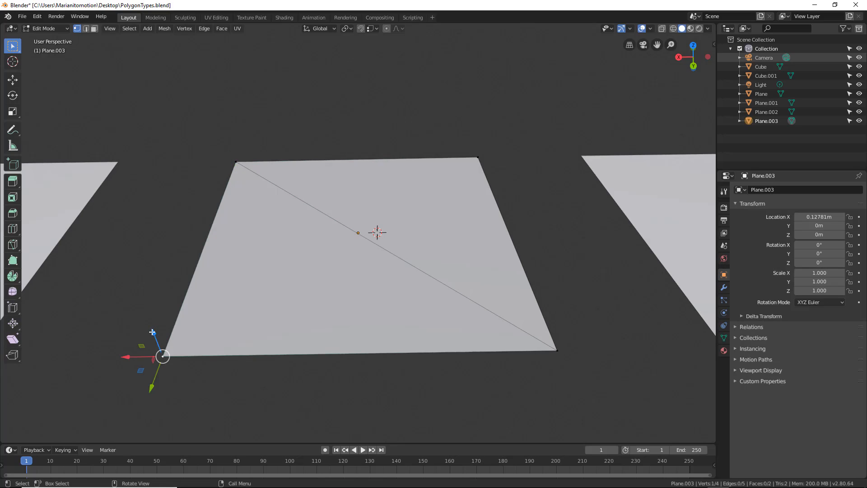
{"action": "left_click_drag", "start_coordinate": [151, 332], "coordinate": [154, 207]}
{"action": "middle_click_drag", "start_coordinate": [403, 271], "coordinate": [349, 261]}
{"action": "left_click", "coordinate": [583, 253]}
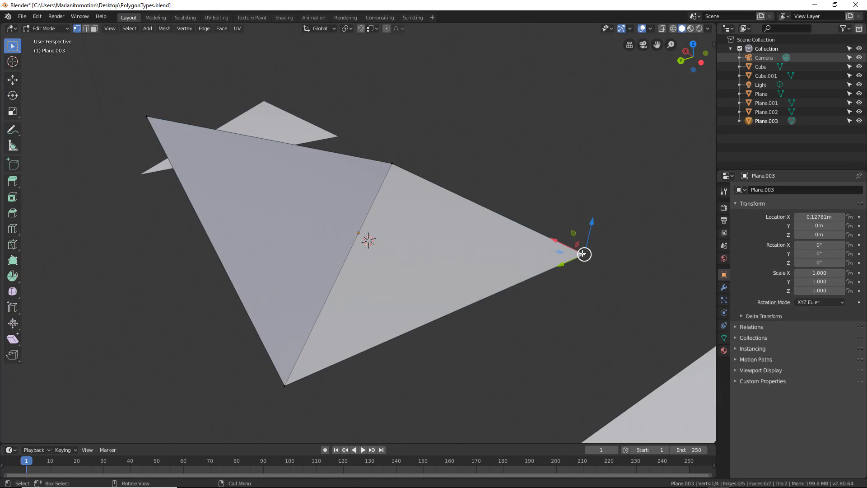
{"action": "left_click_drag", "start_coordinate": [593, 221], "coordinate": [580, 185]}
{"action": "scroll", "coordinate": [389, 244], "scroll_direction": "down", "scroll_amount": 4}
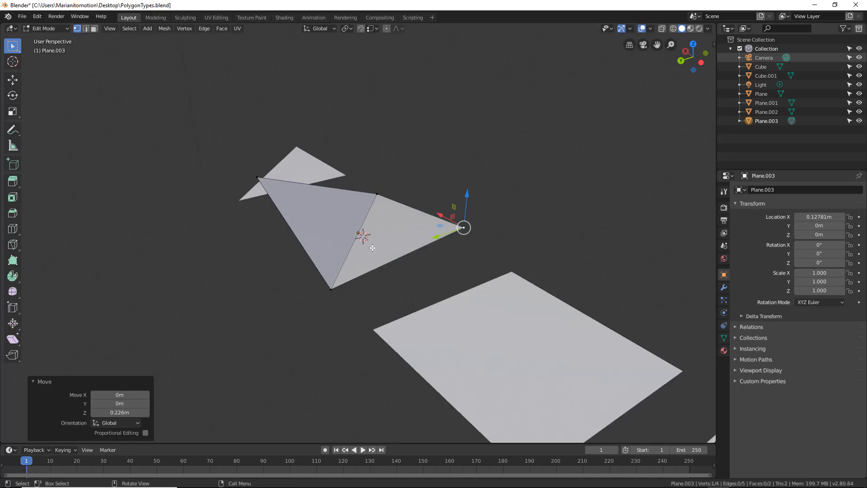
{"action": "middle_click_drag", "start_coordinate": [380, 257], "coordinate": [405, 242]}
{"action": "scroll", "coordinate": [405, 243], "scroll_direction": "up", "scroll_amount": 1}
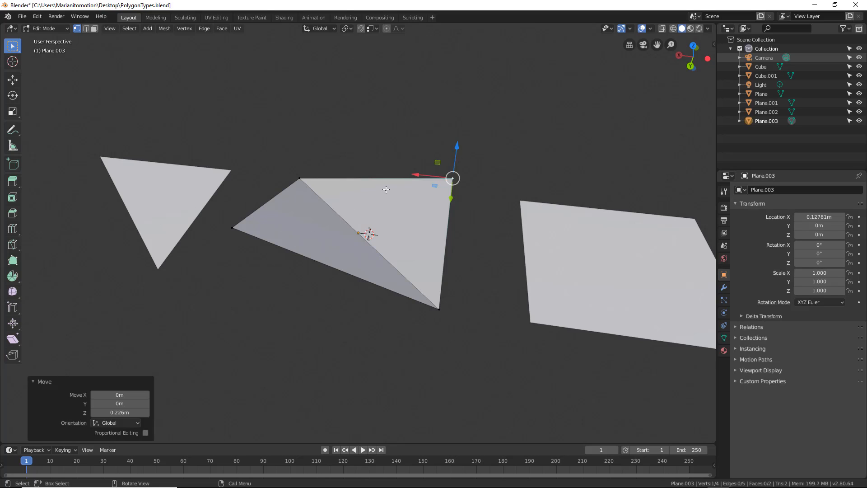
{"action": "middle_click_drag", "start_coordinate": [434, 245], "coordinate": [403, 283]}
{"action": "key", "text": "Tab"}
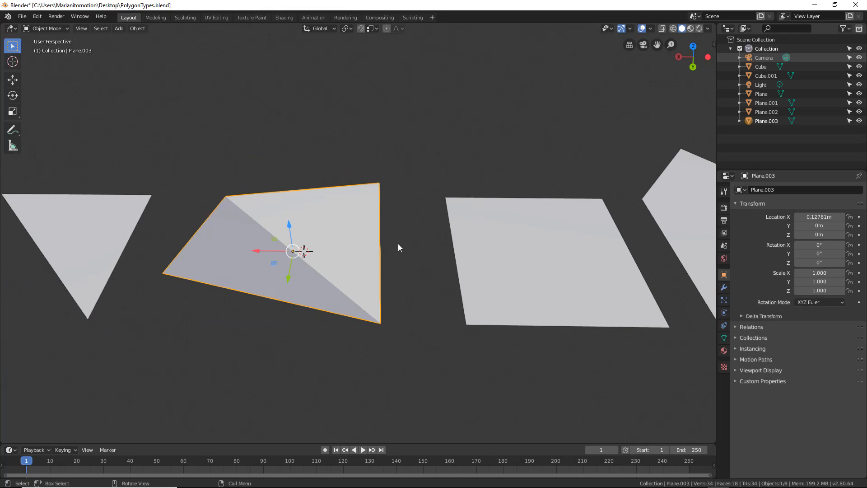
Open the undivided square plane beside the folded one in Edit Mode and centre it for inspection.
{"action": "left_click", "coordinate": [481, 246]}
{"action": "key", "text": "Tab"}
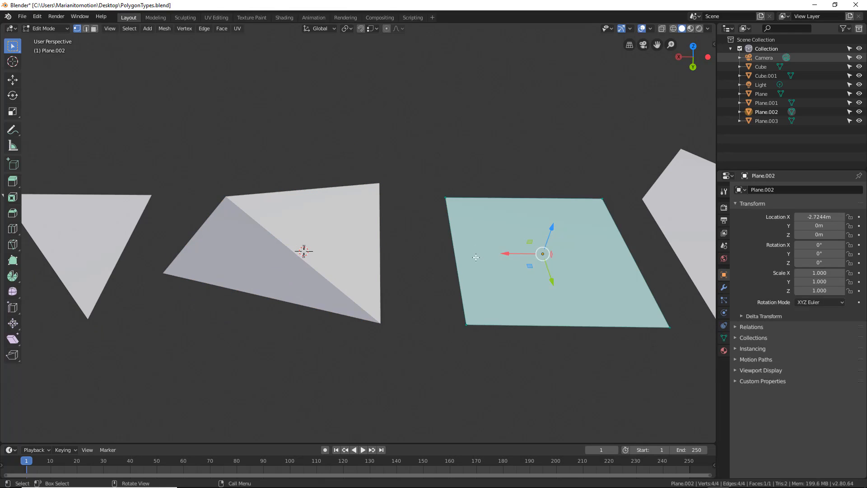
{"action": "middle_click_drag", "start_coordinate": [502, 264], "coordinate": [490, 265]}
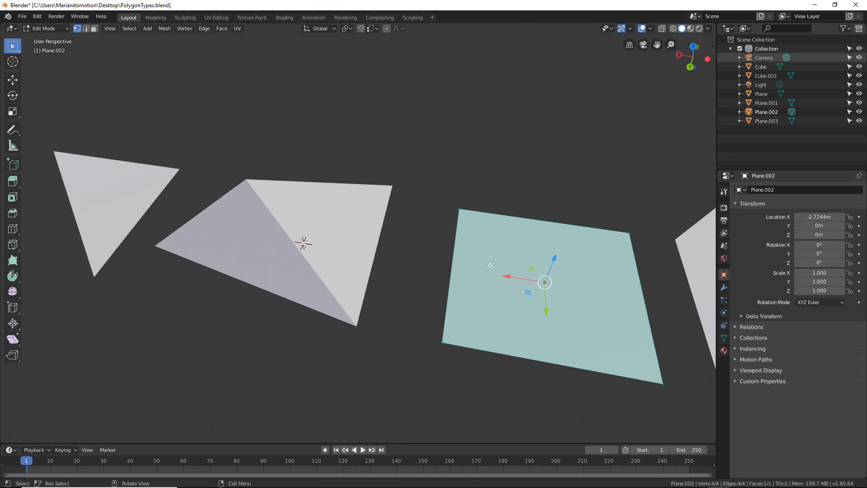
{"action": "key", "text": "KP_Decimal"}
{"action": "middle_click_drag", "start_coordinate": [416, 266], "coordinate": [406, 266]}
{"action": "scroll", "coordinate": [405, 266], "scroll_direction": "down", "scroll_amount": 3}
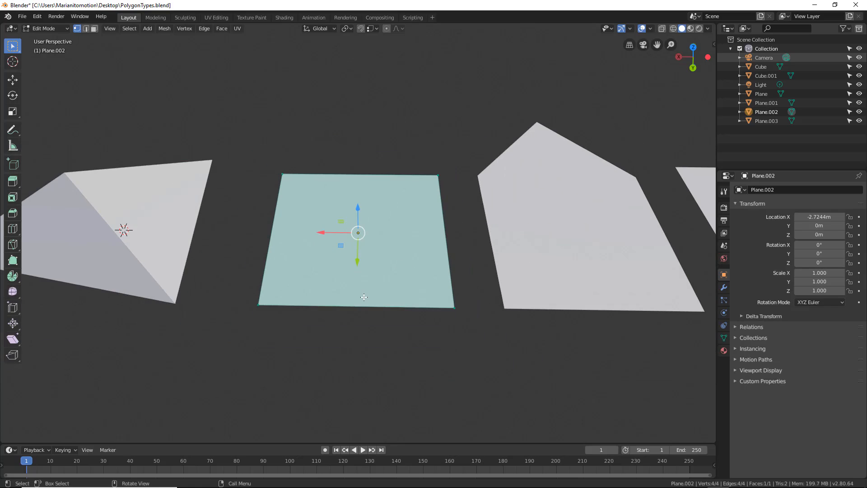
{"action": "middle_click_drag", "start_coordinate": [354, 297], "coordinate": [383, 277], "text": "shift"}
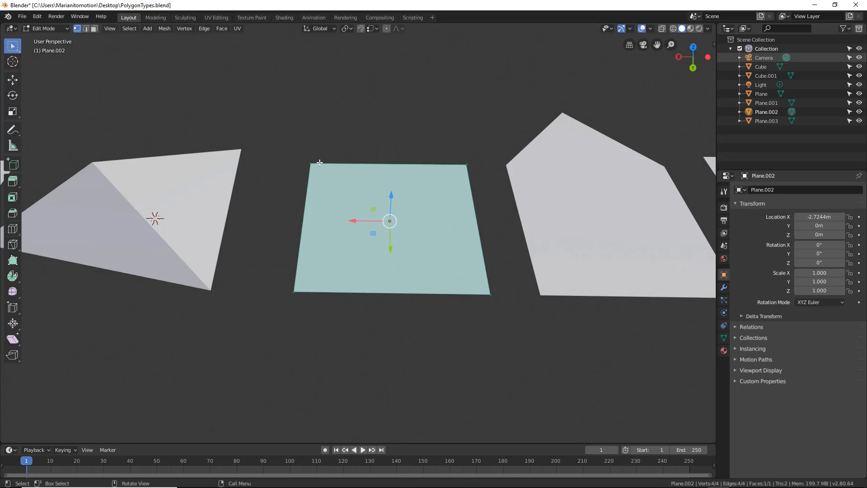
{"action": "middle_click_drag", "start_coordinate": [326, 235], "coordinate": [354, 218]}
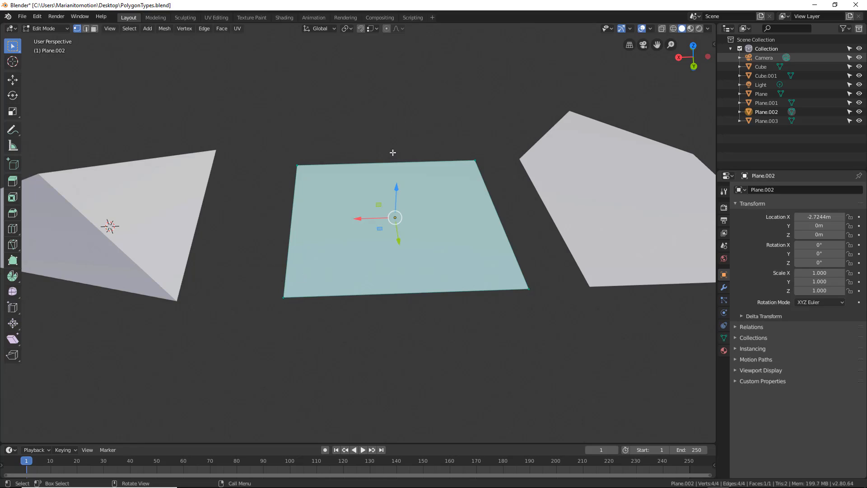
In face selection, raise the undivided square plane's single face by 0.133 m along Z and return to Object Mode.
{"action": "left_click", "coordinate": [93, 29]}
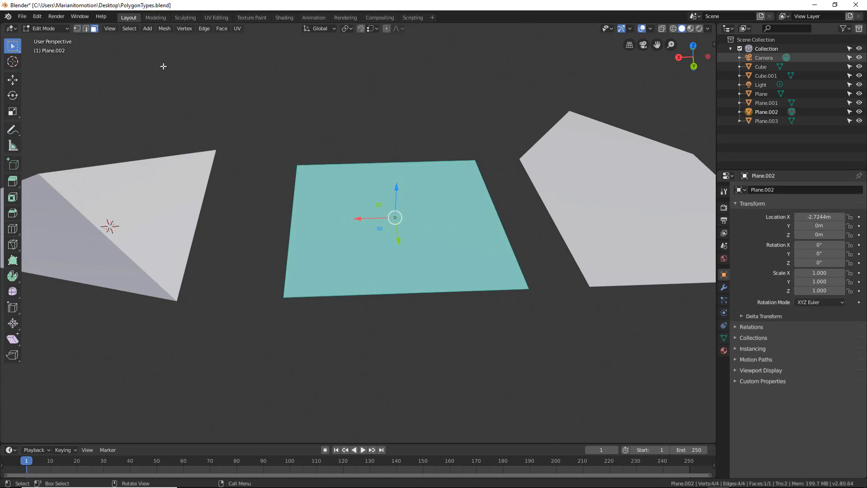
{"action": "left_click", "coordinate": [395, 218]}
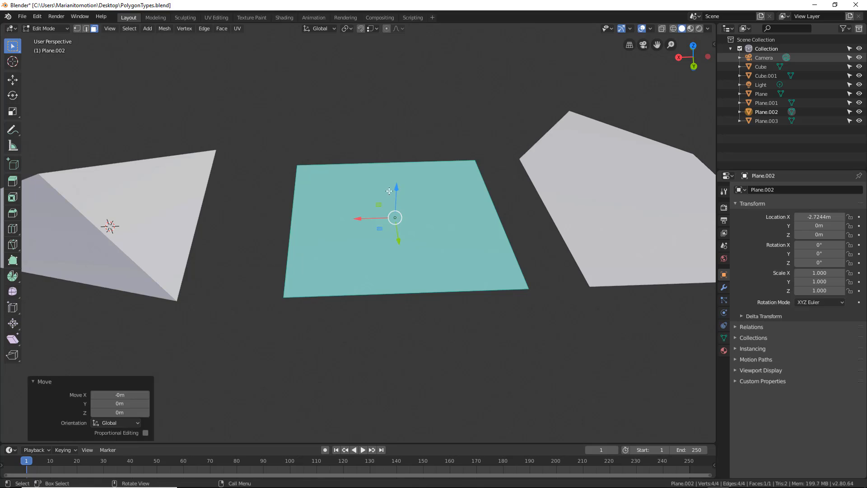
{"action": "left_click_drag", "start_coordinate": [393, 190], "coordinate": [394, 176]}
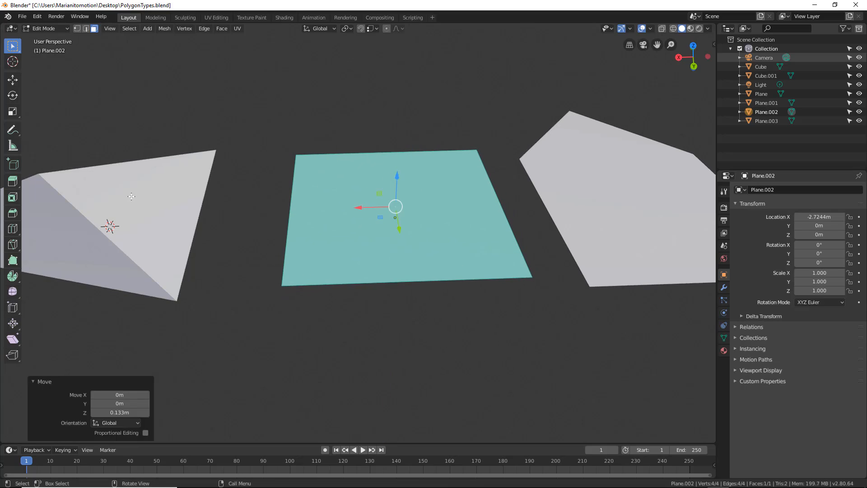
{"action": "key", "text": "Tab"}
Open the folded square in Edit Mode and move the triangle face nearest the undivided plane by -0.0657 m along Z.
{"action": "left_click", "coordinate": [156, 199]}
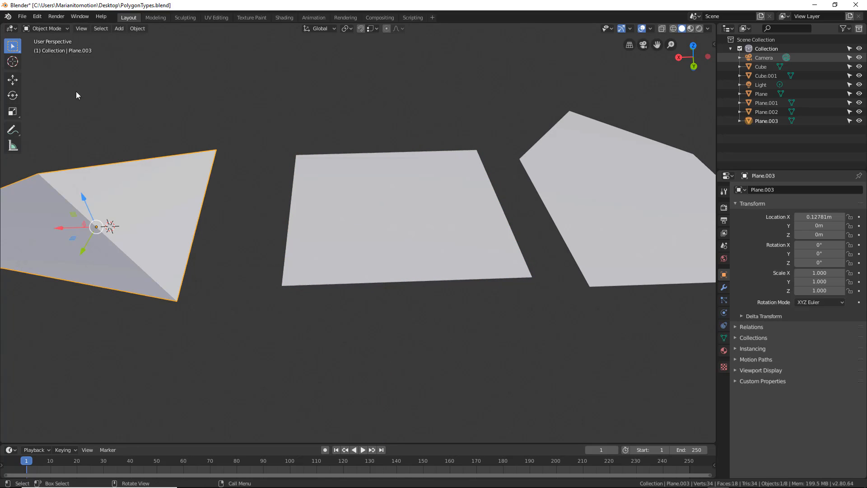
{"action": "key", "text": "Tab"}
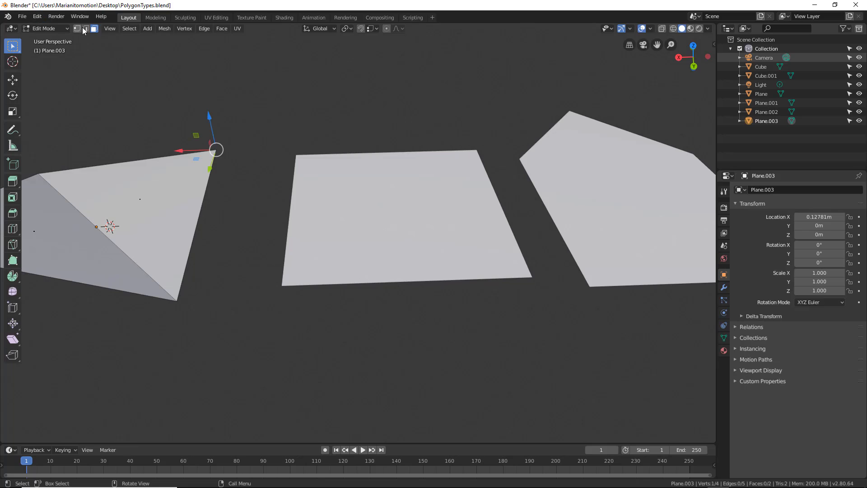
{"action": "left_click", "coordinate": [141, 199]}
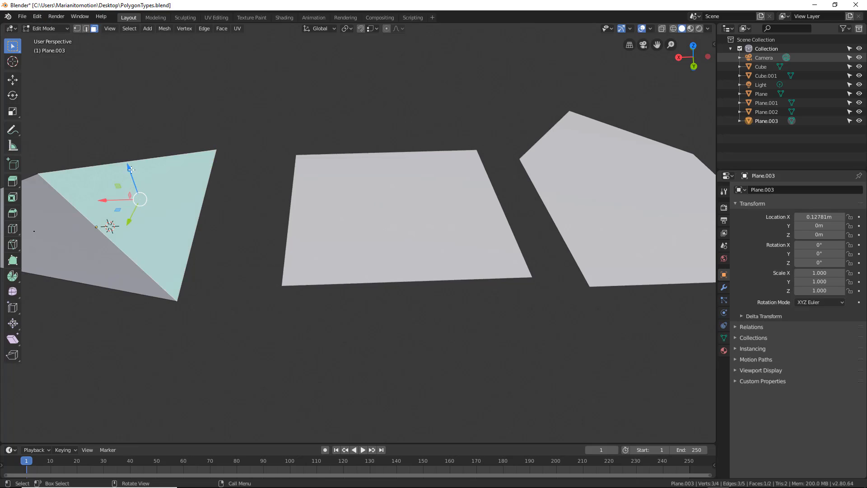
{"action": "mouse_move", "coordinate": [131, 169]}
{"action": "left_mouse_down"}
{"action": "mouse_move", "coordinate": [128, 157]}
{"action": "mouse_move", "coordinate": [137, 173]}
{"action": "left_mouse_up"}
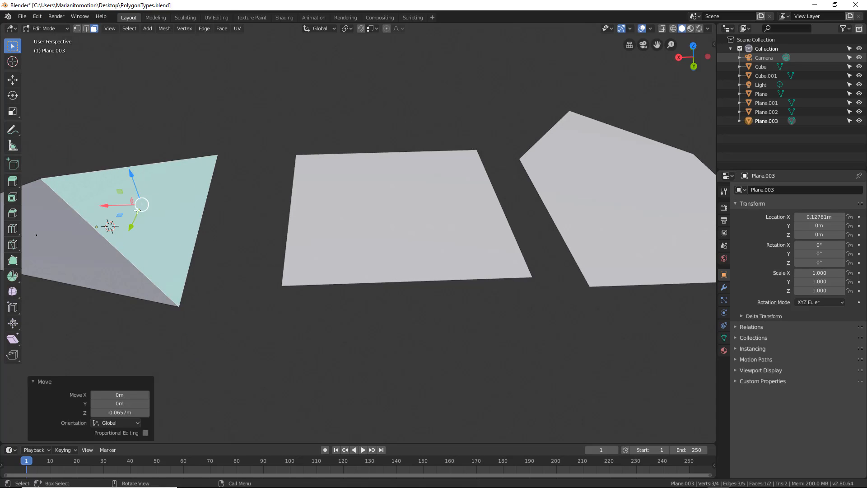
{"action": "left_click_drag", "start_coordinate": [135, 217], "coordinate": [176, 202]}
Select the folded square's two triangle faces alternately to show that each is a separate polygon.
{"action": "middle_click_drag", "start_coordinate": [176, 202], "coordinate": [227, 170]}
{"action": "left_click", "coordinate": [230, 177]}
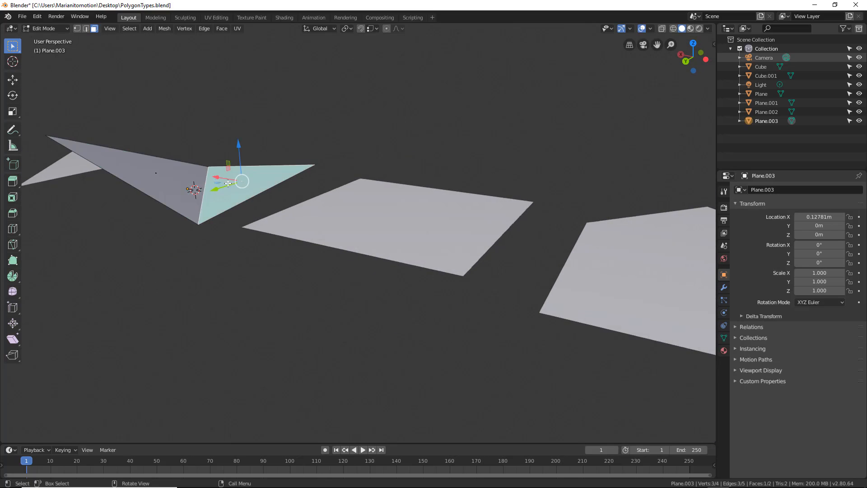
{"action": "left_click", "coordinate": [156, 177]}
{"action": "left_click", "coordinate": [239, 180]}
{"action": "left_click", "coordinate": [155, 179]}
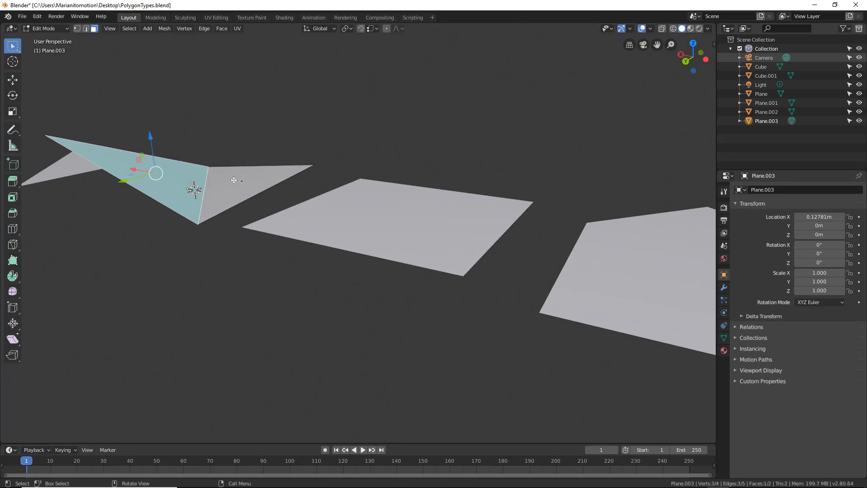
{"action": "left_click", "coordinate": [235, 180]}
{"action": "middle_click_drag", "start_coordinate": [235, 180], "coordinate": [259, 198]}
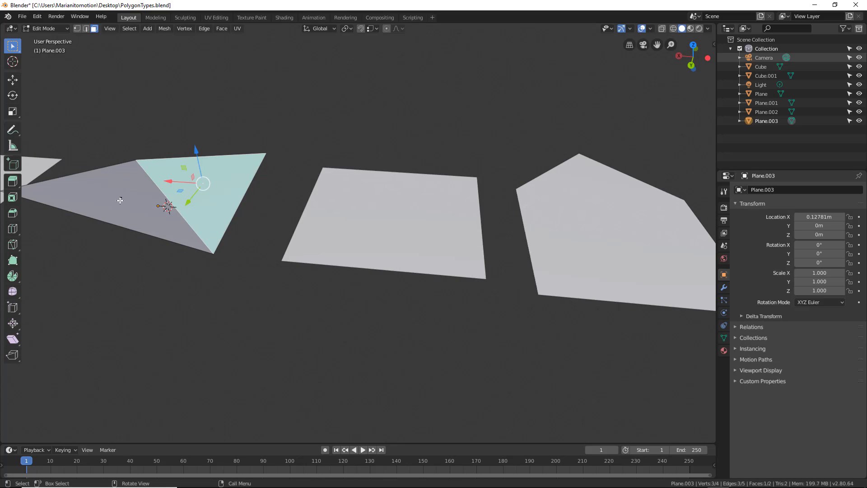
Return to the undivided square plane in Edit Mode, clear the selection and select its single face for inspection.
{"action": "key", "text": "Tab"}
{"action": "left_click", "coordinate": [392, 207]}
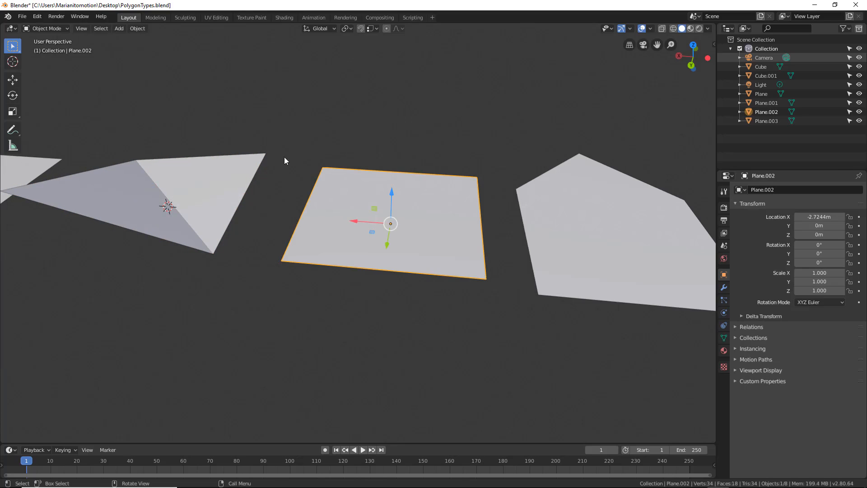
{"action": "key", "text": "Tab"}
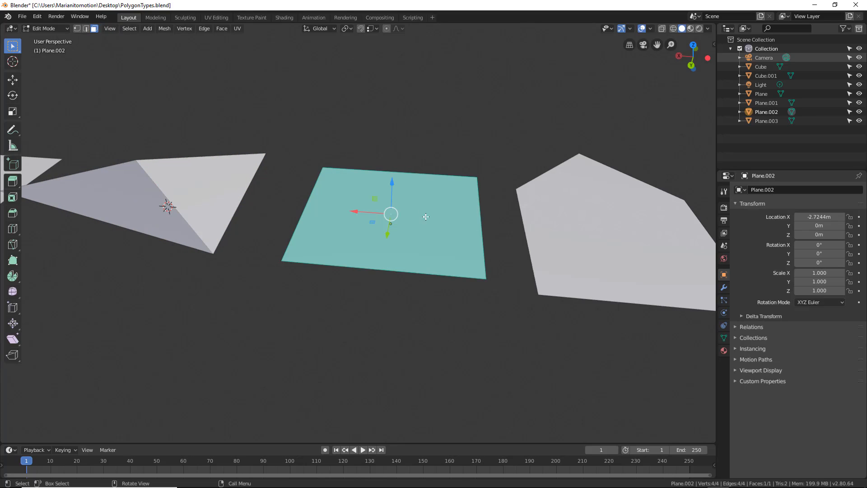
{"action": "key", "text": "alt+a"}
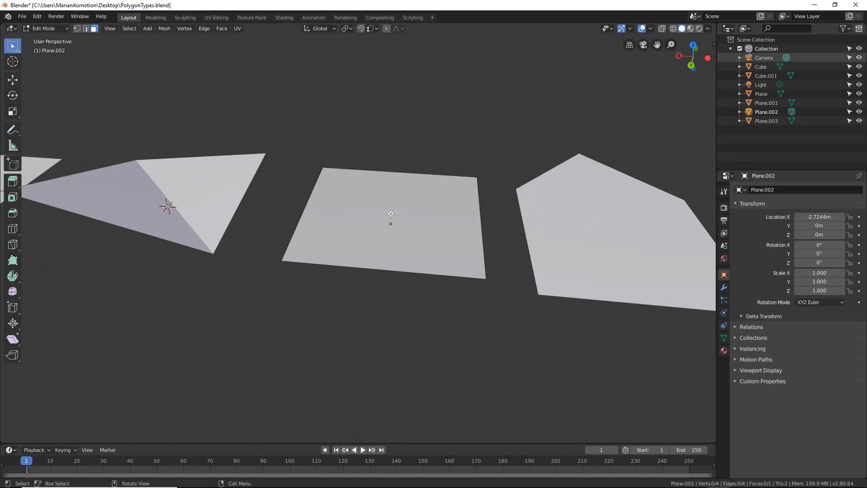
{"action": "left_click", "coordinate": [389, 214]}
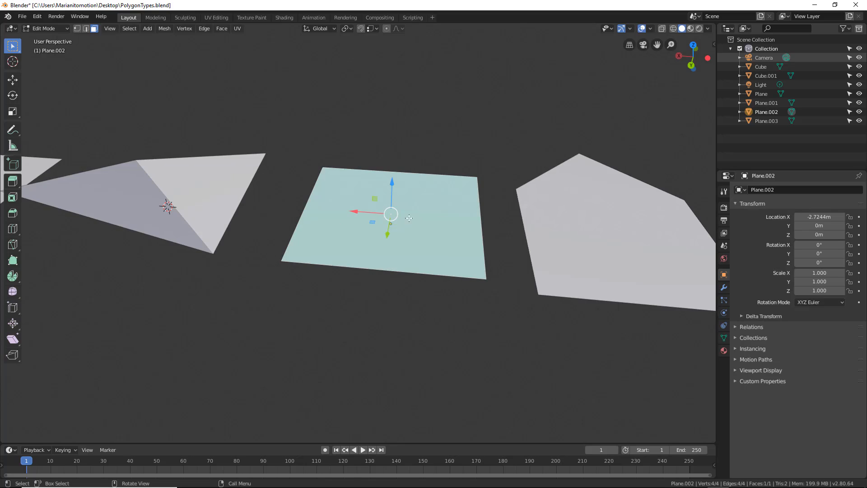
{"action": "middle_click_drag", "start_coordinate": [336, 195], "coordinate": [356, 249]}
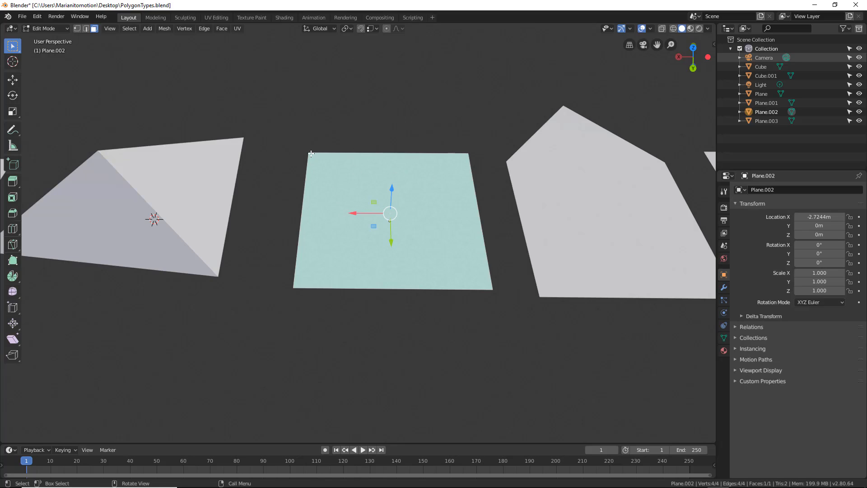
Switch to vertex selection and raise the quad's far corner vertex on the five-sided plane's side by 0.414 m along Z.
{"action": "left_click", "coordinate": [77, 28]}
{"action": "left_click", "coordinate": [310, 154]}
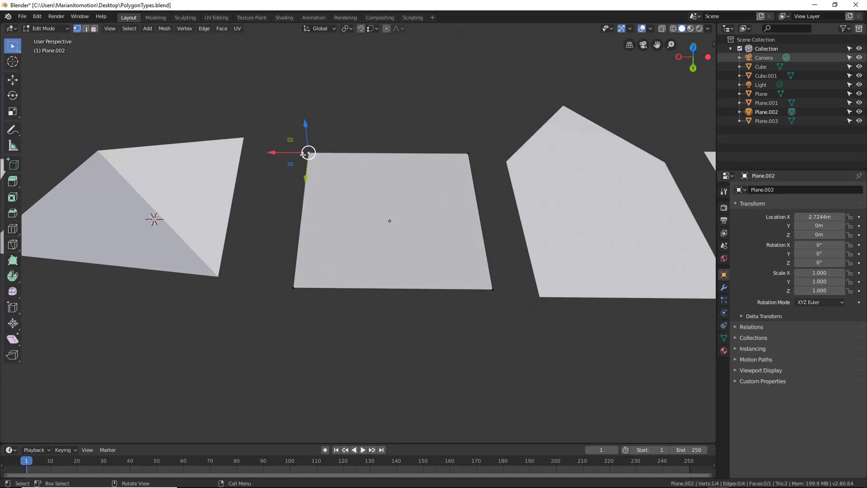
{"action": "left_click", "coordinate": [467, 153]}
{"action": "left_click_drag", "start_coordinate": [466, 129], "coordinate": [468, 94]}
{"action": "middle_click_drag", "start_coordinate": [469, 94], "coordinate": [405, 183]}
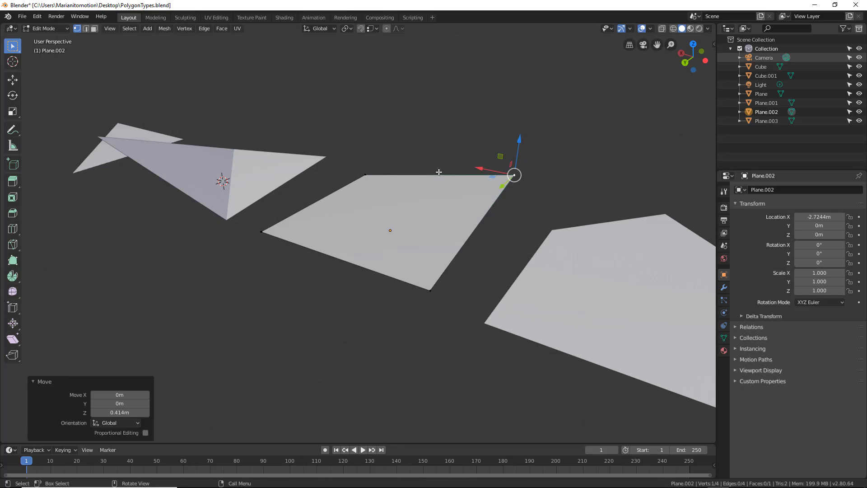
{"action": "middle_click_drag", "start_coordinate": [439, 173], "coordinate": [320, 240]}
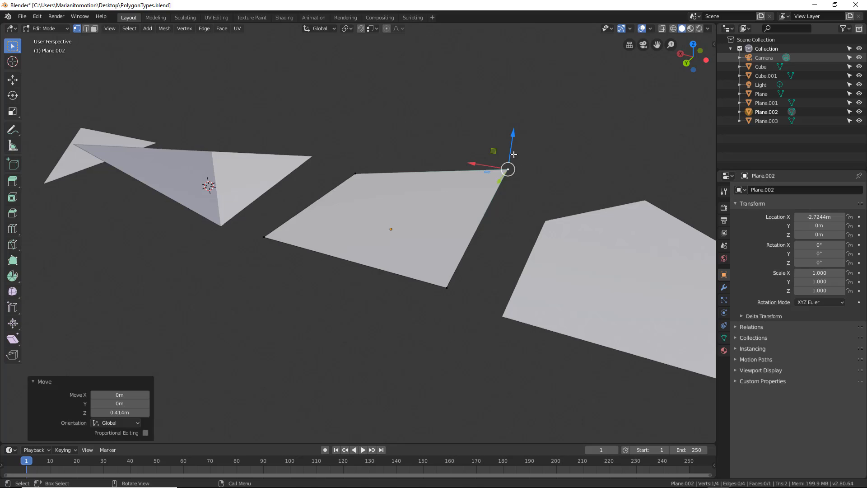
Move the quad's raised corner vertex by -1.21 m along Z, and by 1.13 m back up.
{"action": "left_click_drag", "start_coordinate": [514, 155], "coordinate": [488, 224]}
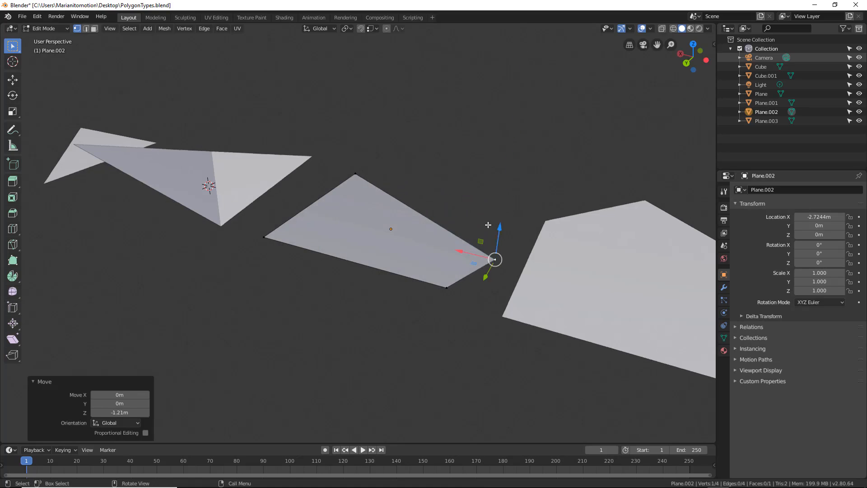
{"action": "middle_click_drag", "start_coordinate": [488, 225], "coordinate": [472, 217]}
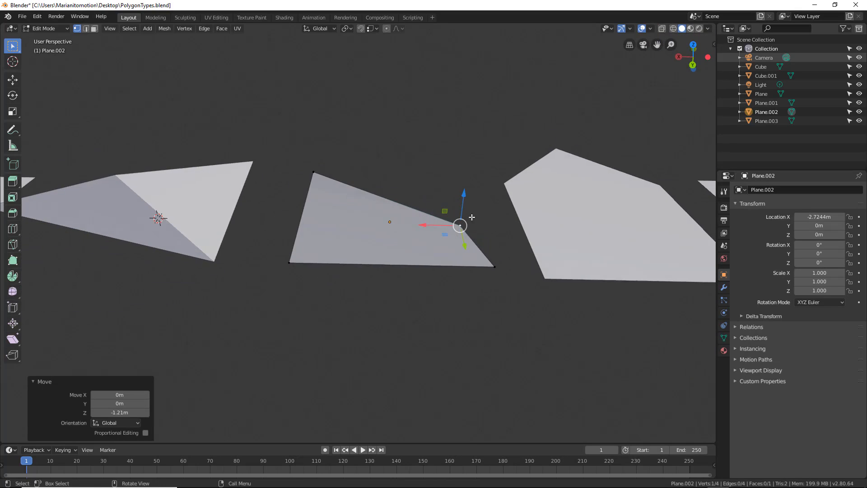
{"action": "left_click_drag", "start_coordinate": [464, 196], "coordinate": [404, 163]}
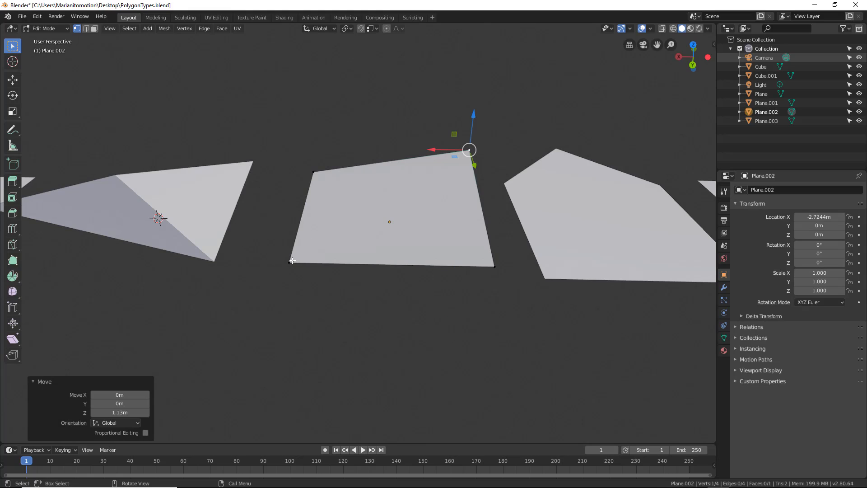
Raise the quad's diagonally opposite corner vertex by 0.497 m along Z and inspect the bent face from several angles.
{"action": "left_click", "coordinate": [290, 261]}
{"action": "left_click_drag", "start_coordinate": [282, 228], "coordinate": [397, 207]}
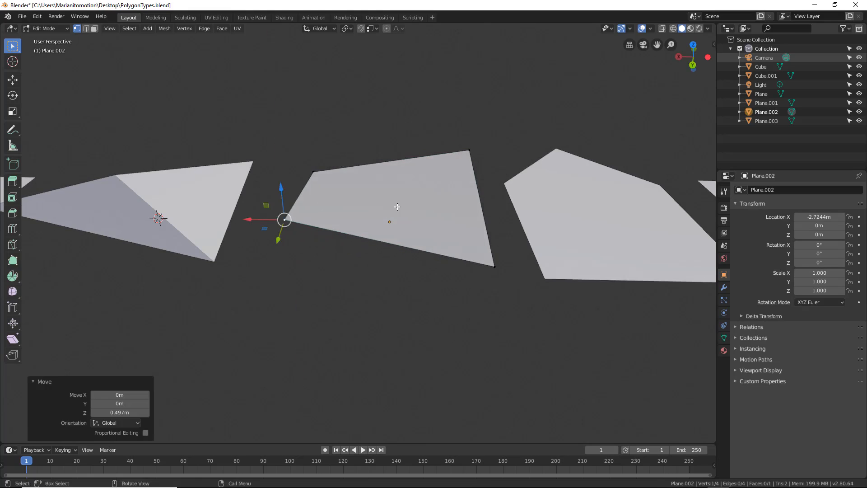
{"action": "middle_click_drag", "start_coordinate": [397, 207], "coordinate": [293, 187]}
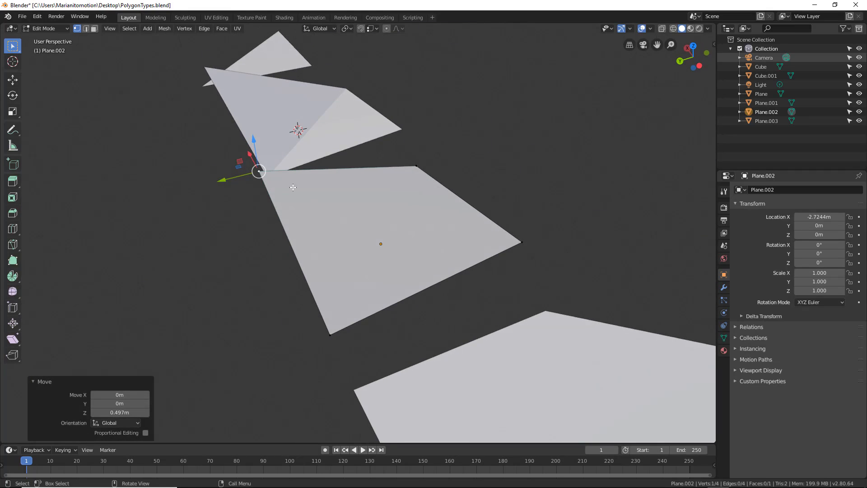
{"action": "middle_click_drag", "start_coordinate": [368, 202], "coordinate": [432, 203]}
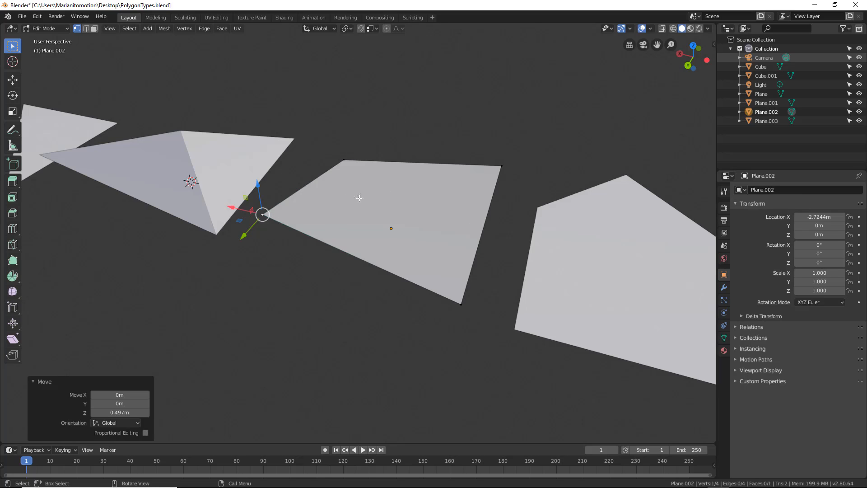
{"action": "middle_click_drag", "start_coordinate": [360, 198], "coordinate": [283, 123]}
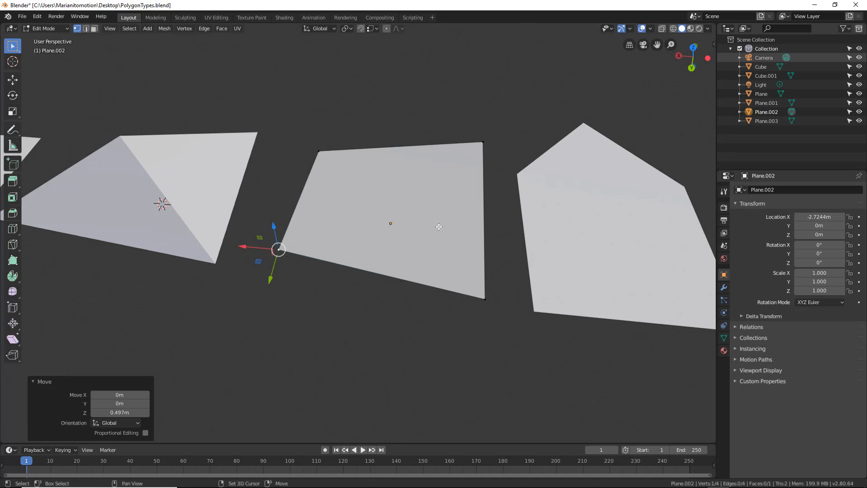
Leave the quad, open the five-sided plane in Edit Mode and select its single face in face selection.
{"action": "middle_click_drag", "start_coordinate": [439, 226], "coordinate": [294, 219], "text": "shift"}
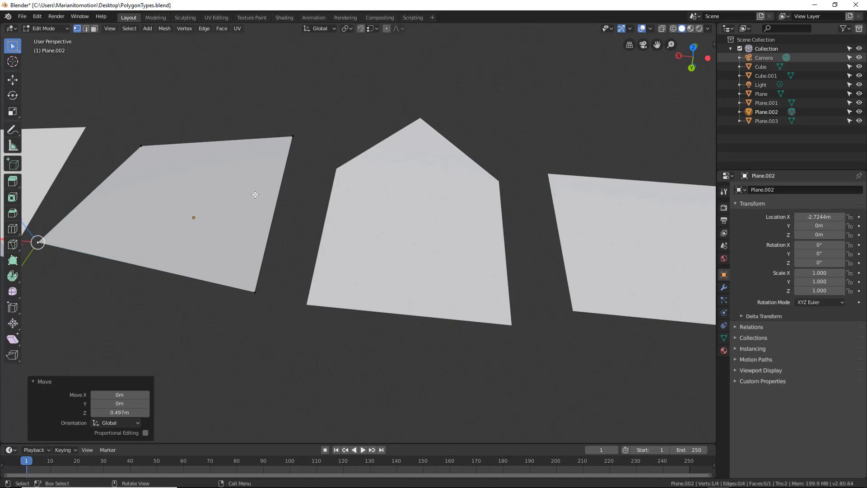
{"action": "key", "text": "Tab"}
{"action": "left_click", "coordinate": [429, 235]}
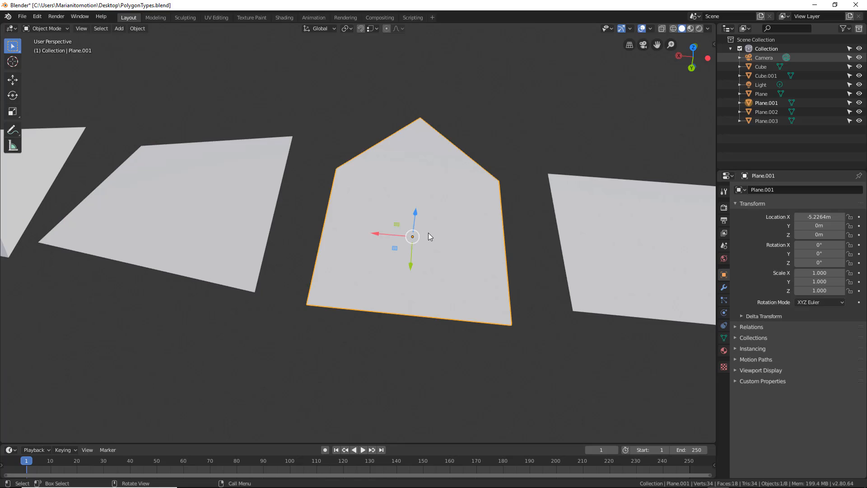
{"action": "key", "text": "KP_Decimal"}
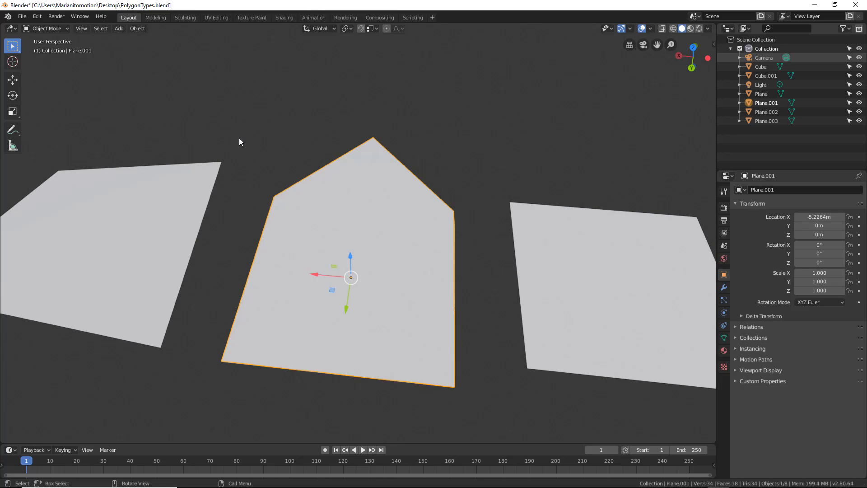
{"action": "key", "text": "Tab"}
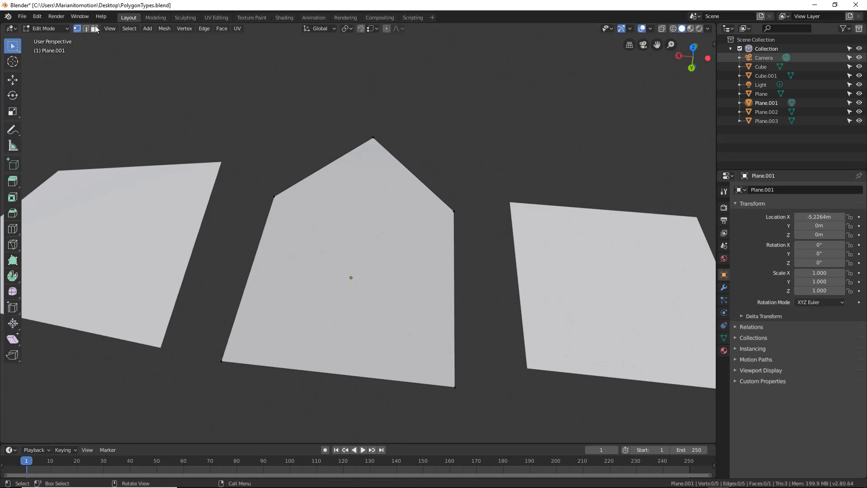
{"action": "left_click", "coordinate": [357, 241]}
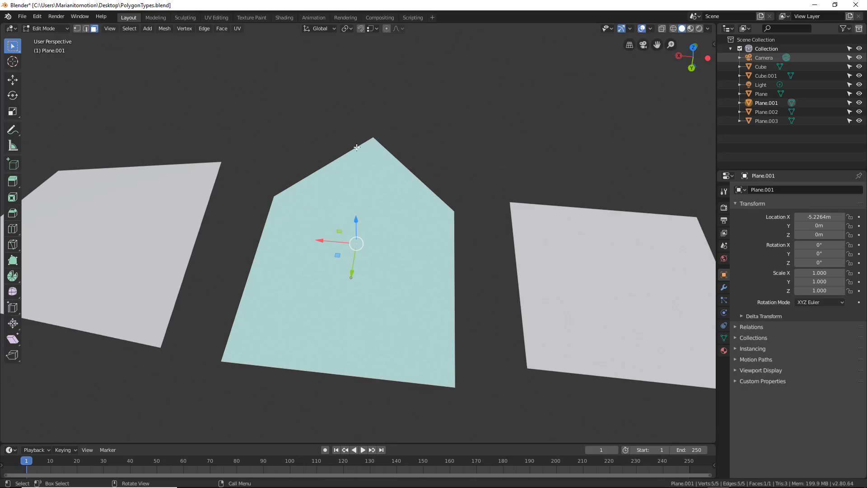
In vertex selection, raise the five-sided plane's peak vertex along Z by 0.387 m and by a further 0.512 m.
{"action": "left_click", "coordinate": [77, 28]}
{"action": "left_click", "coordinate": [373, 137]}
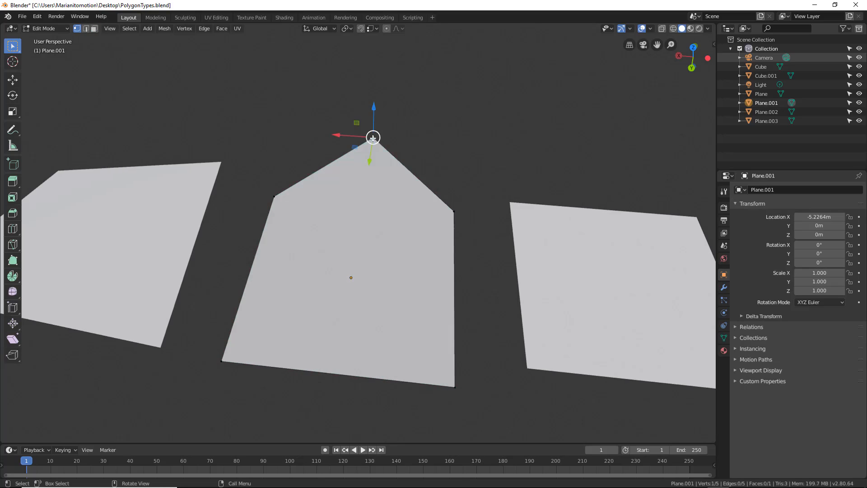
{"action": "left_click_drag", "start_coordinate": [374, 106], "coordinate": [368, 77]}
{"action": "middle_click_drag", "start_coordinate": [368, 77], "coordinate": [366, 156]}
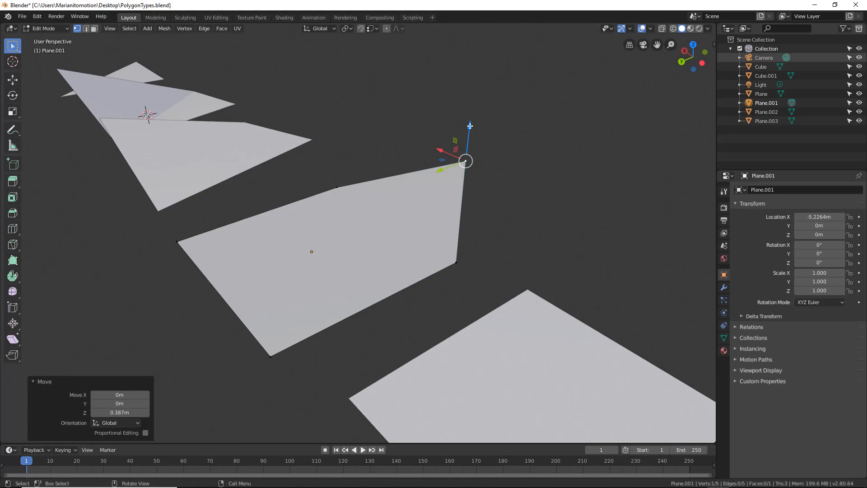
{"action": "left_click_drag", "start_coordinate": [470, 126], "coordinate": [467, 78]}
{"action": "middle_click_drag", "start_coordinate": [467, 77], "coordinate": [421, 190]}
{"action": "scroll", "coordinate": [420, 190], "scroll_direction": "down", "scroll_amount": 3}
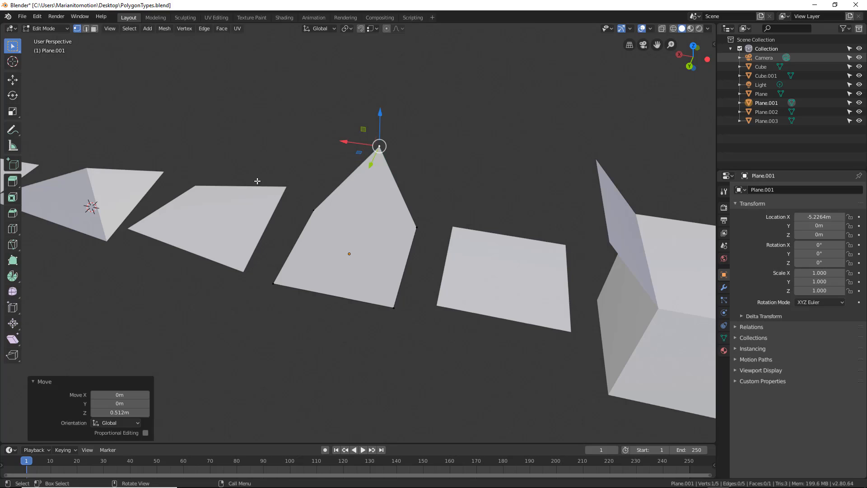
{"action": "middle_click_drag", "start_coordinate": [376, 187], "coordinate": [391, 220]}
{"action": "scroll", "coordinate": [434, 215], "scroll_direction": "down", "scroll_amount": 2}
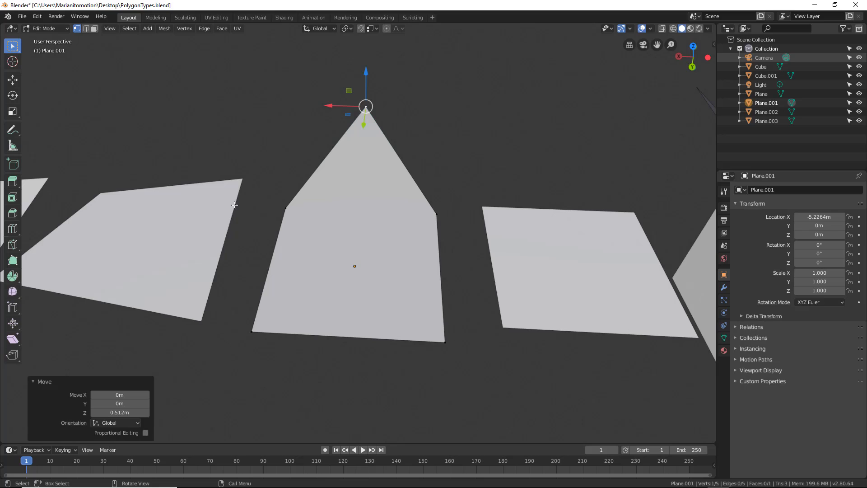
{"action": "middle_click_drag", "start_coordinate": [234, 204], "coordinate": [476, 200], "text": "shift"}
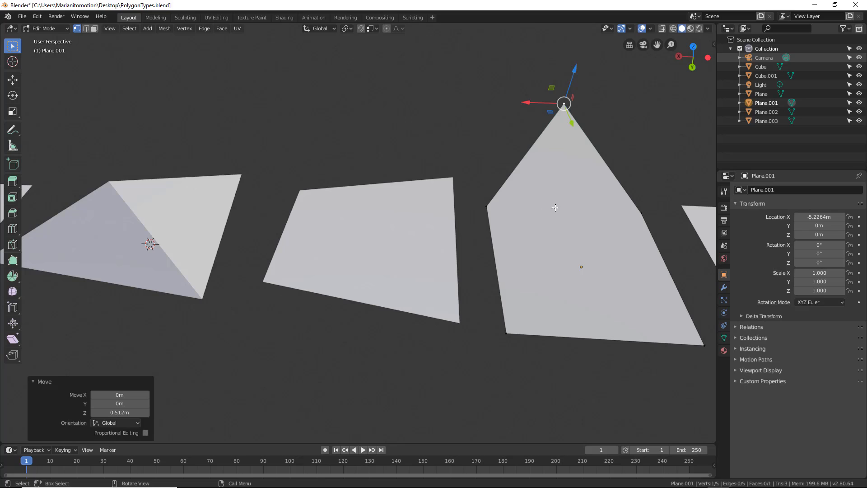
Leave the five-sided plane and open the flattened cube next to it in Edit Mode.
{"action": "middle_click_drag", "start_coordinate": [556, 208], "coordinate": [496, 239], "text": "shift"}
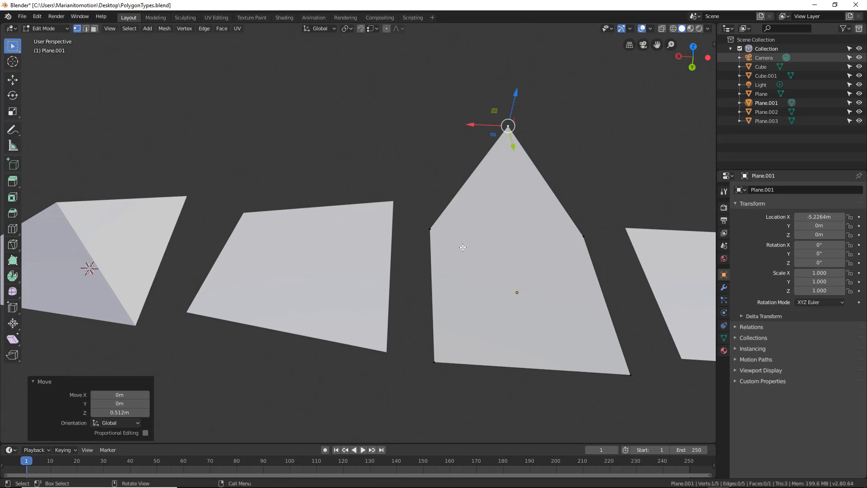
{"action": "middle_click_drag", "start_coordinate": [358, 247], "coordinate": [367, 222], "text": "shift"}
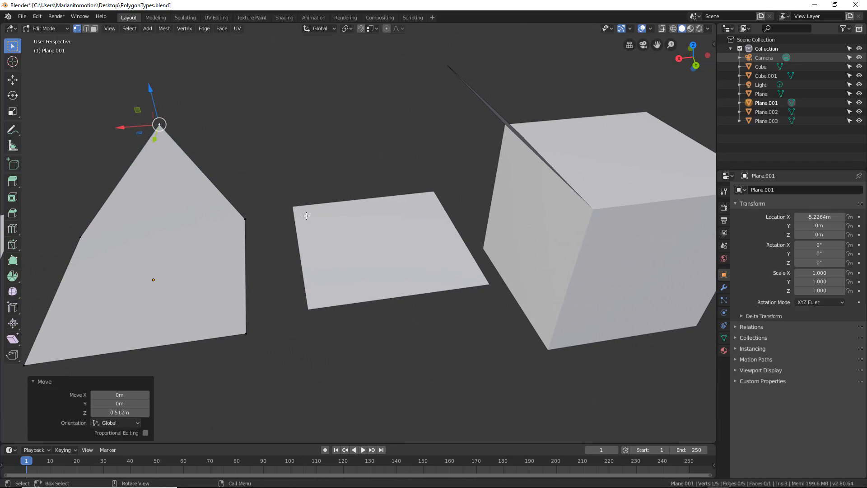
{"action": "key", "text": "Tab"}
{"action": "left_click", "coordinate": [354, 234]}
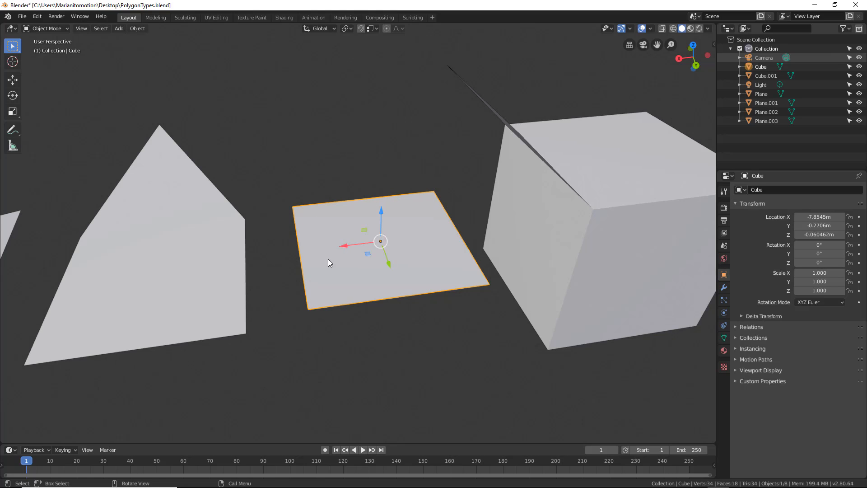
{"action": "mouse_move", "coordinate": [328, 259]}
{"action": "middle_mouse_down"}
{"action": "mouse_move", "coordinate": [338, 246]}
{"action": "mouse_move", "coordinate": [343, 166]}
{"action": "mouse_move", "coordinate": [333, 259]}
{"action": "middle_mouse_up"}
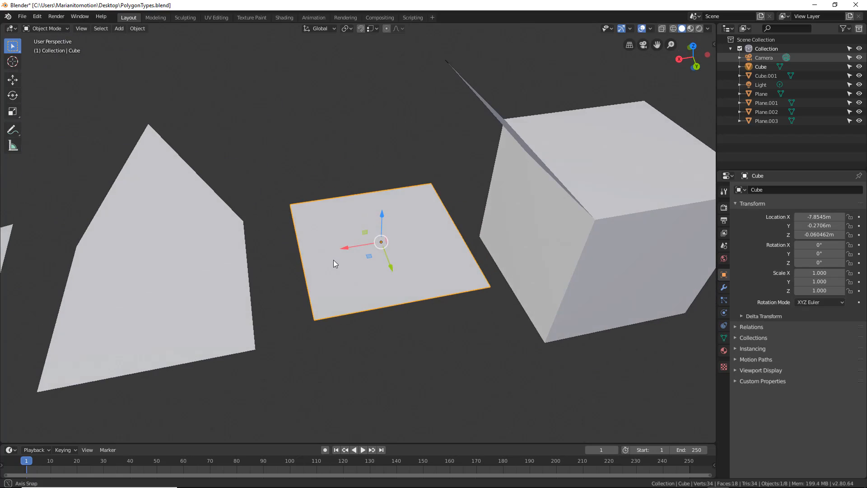
{"action": "key", "text": "Tab"}
{"action": "scroll", "coordinate": [340, 279], "scroll_direction": "up", "scroll_amount": 6}
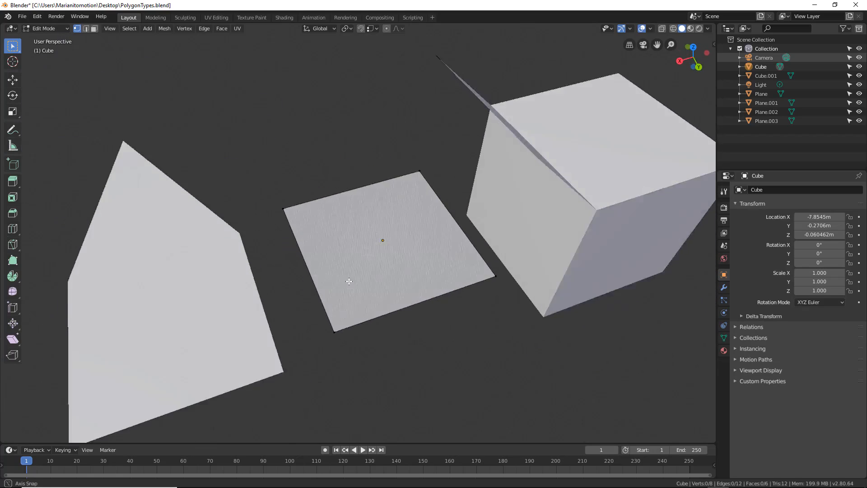
{"action": "scroll", "coordinate": [345, 266], "scroll_direction": "down", "scroll_amount": 4}
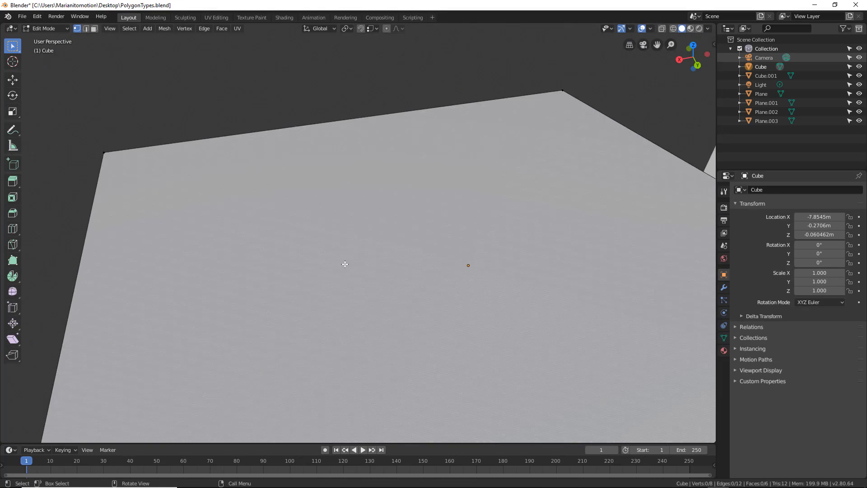
Raise two diagonally opposite corner vertices of the flattened cube along Z, the first by 0.491 m and the second by 0.322 m.
{"action": "middle_click_drag", "start_coordinate": [366, 248], "coordinate": [209, 241]}
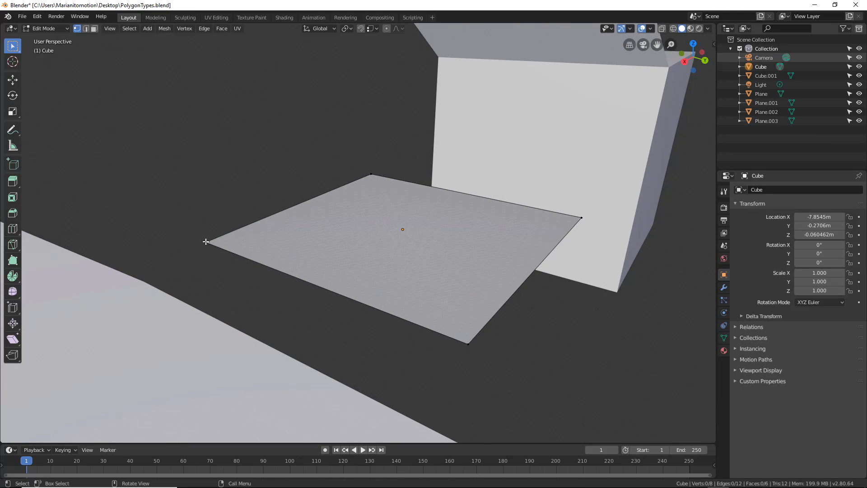
{"action": "left_click", "coordinate": [206, 242]}
{"action": "key", "text": "g"}
{"action": "key", "text": "z"}
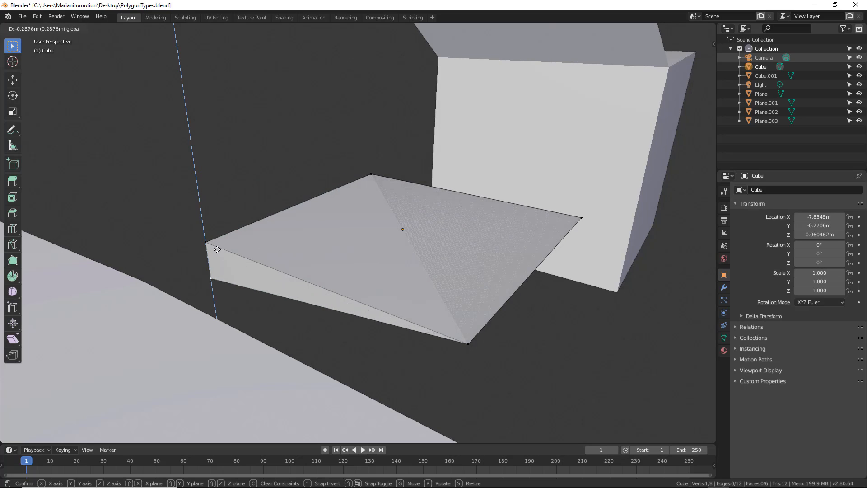
{"action": "left_click", "coordinate": [206, 140]}
{"action": "middle_click_drag", "start_coordinate": [206, 140], "coordinate": [254, 225]}
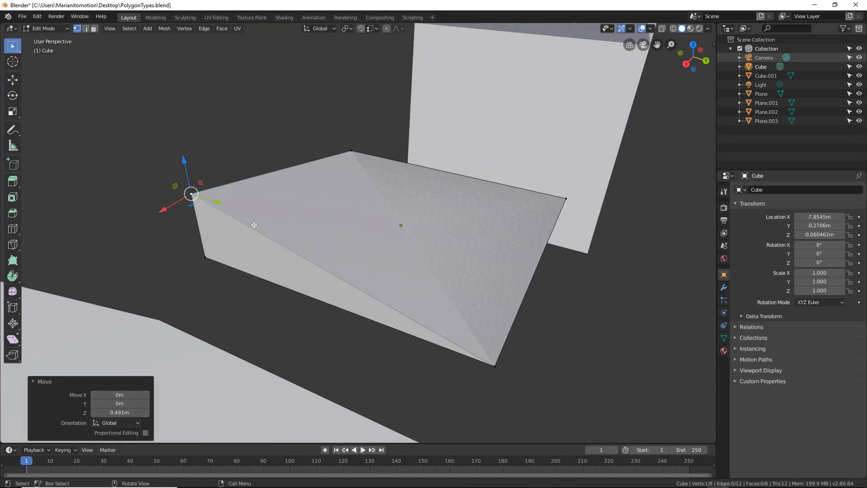
{"action": "left_click", "coordinate": [565, 198]}
{"action": "key", "text": "g"}
{"action": "key", "text": "z"}
{"action": "left_click", "coordinate": [577, 133]}
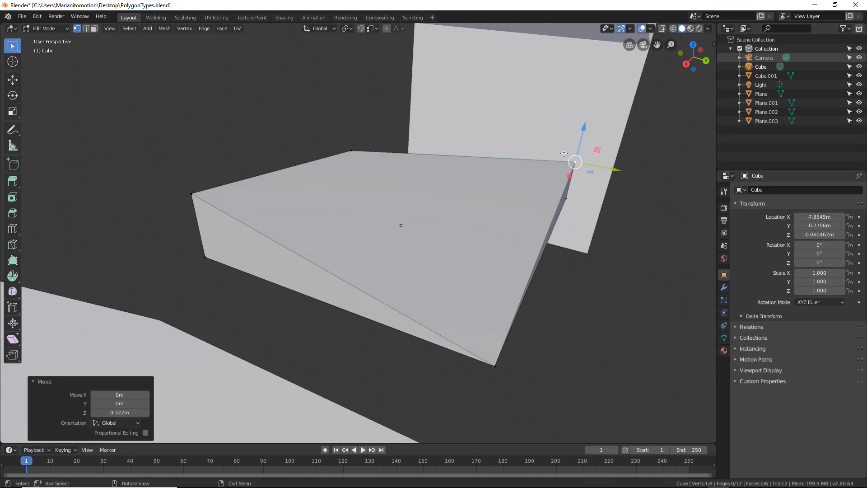
Raise the flattened cube's two remaining upper corner vertices along Z by 0.6 m and 0.408 m to complete a box.
{"action": "left_click", "coordinate": [495, 365]}
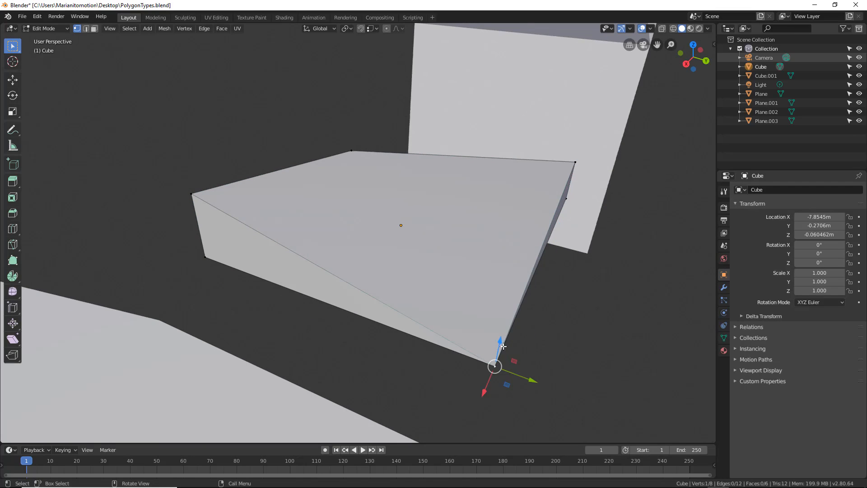
{"action": "key", "text": "g"}
{"action": "key", "text": "z"}
{"action": "left_click", "coordinate": [364, 275]}
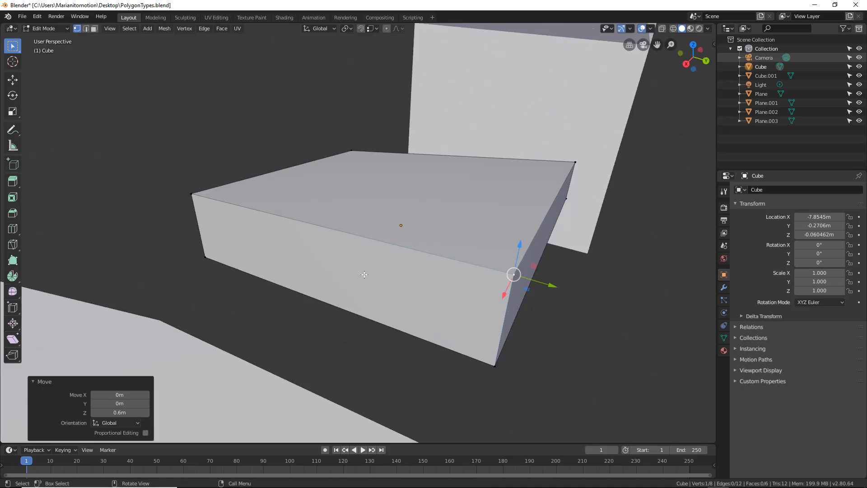
{"action": "middle_click_drag", "start_coordinate": [364, 275], "coordinate": [202, 298]}
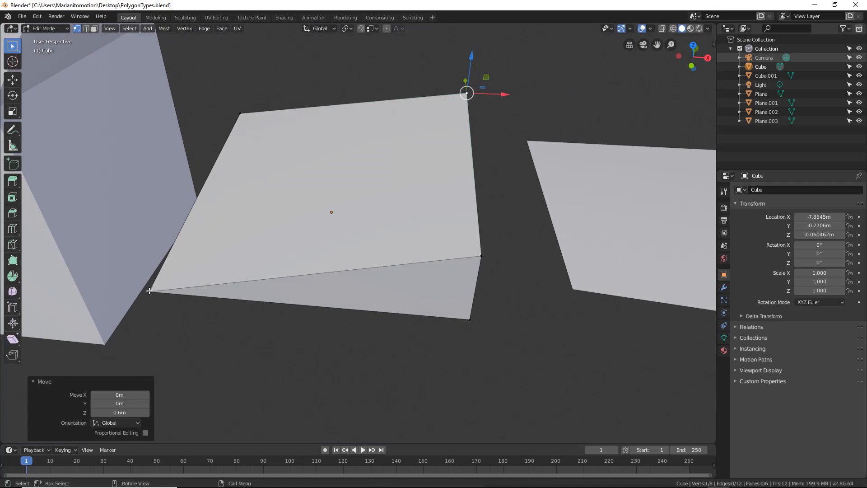
{"action": "left_click", "coordinate": [149, 291]}
{"action": "key", "text": "g"}
{"action": "key", "text": "z"}
{"action": "left_click", "coordinate": [223, 243]}
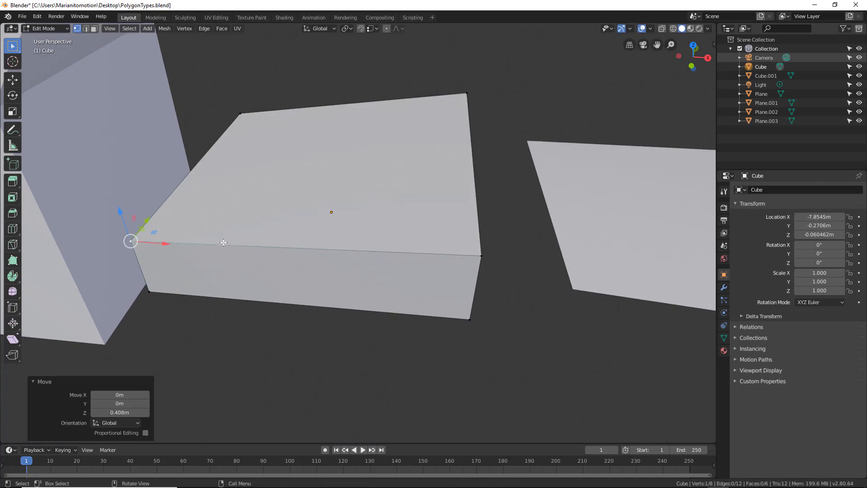
Examine the raised box's top and side faces from several angles.
{"action": "middle_click_drag", "start_coordinate": [224, 243], "coordinate": [118, 251]}
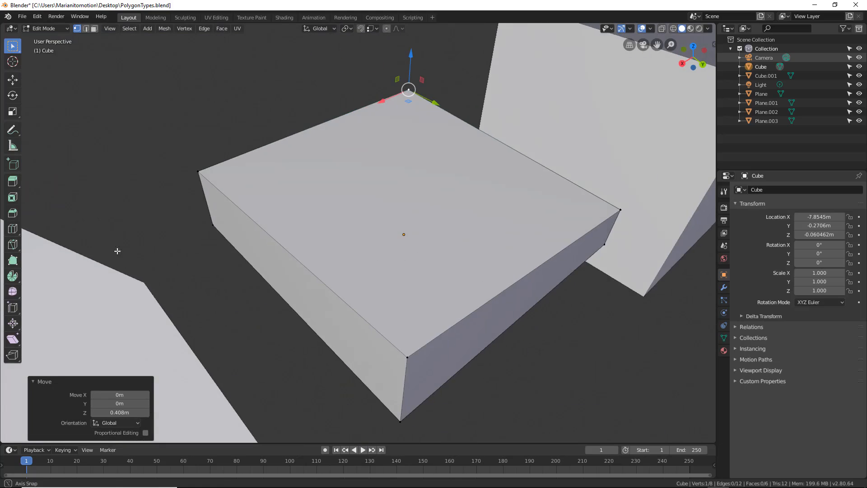
{"action": "mouse_move", "coordinate": [354, 275]}
{"action": "middle_mouse_down"}
{"action": "mouse_move", "coordinate": [318, 267]}
{"action": "mouse_move", "coordinate": [340, 279]}
{"action": "middle_mouse_up"}
{"action": "scroll", "coordinate": [322, 271], "scroll_direction": "down", "scroll_amount": 3}
{"action": "scroll", "coordinate": [336, 282], "scroll_direction": "up", "scroll_amount": 1}
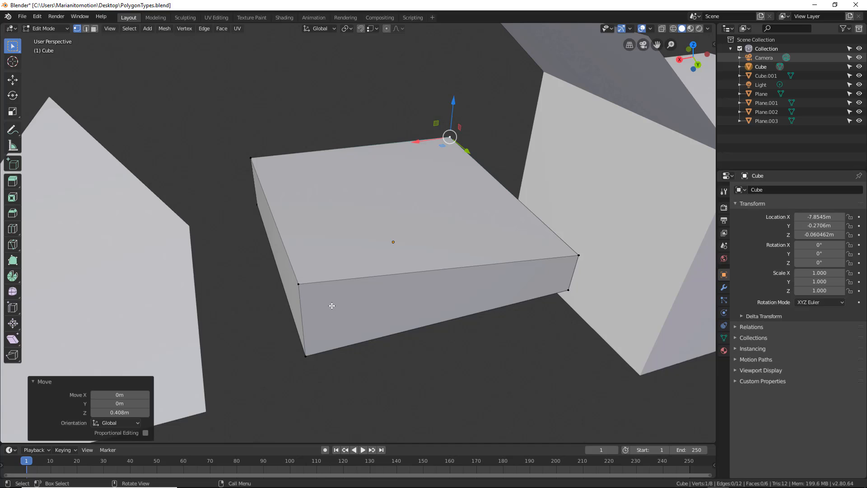
{"action": "middle_click_drag", "start_coordinate": [337, 301], "coordinate": [344, 302]}
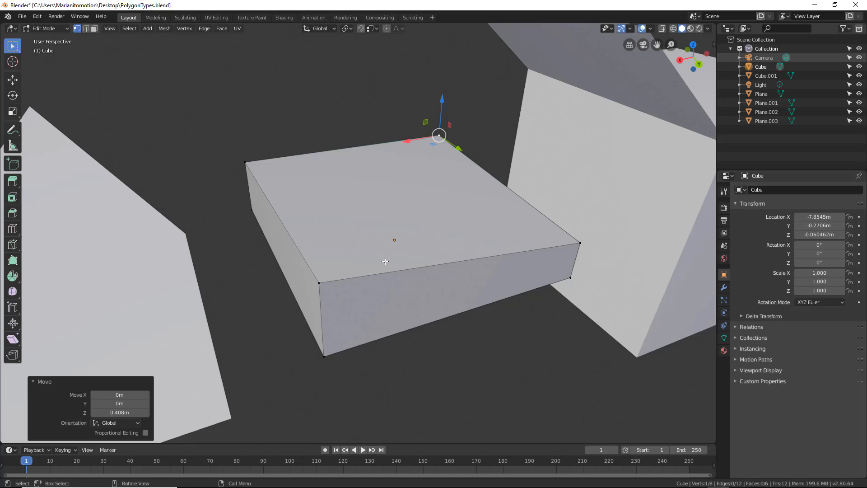
{"action": "middle_click_drag", "start_coordinate": [404, 267], "coordinate": [376, 273]}
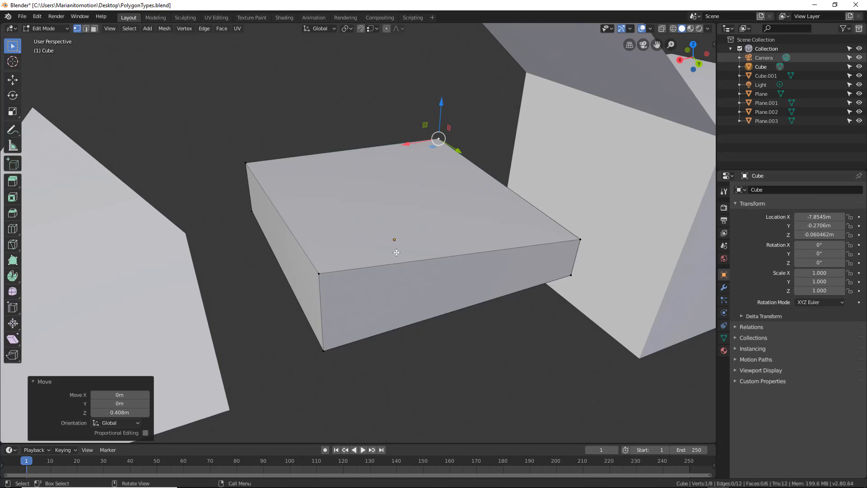
{"action": "middle_click_drag", "start_coordinate": [482, 230], "coordinate": [413, 240], "text": "shift"}
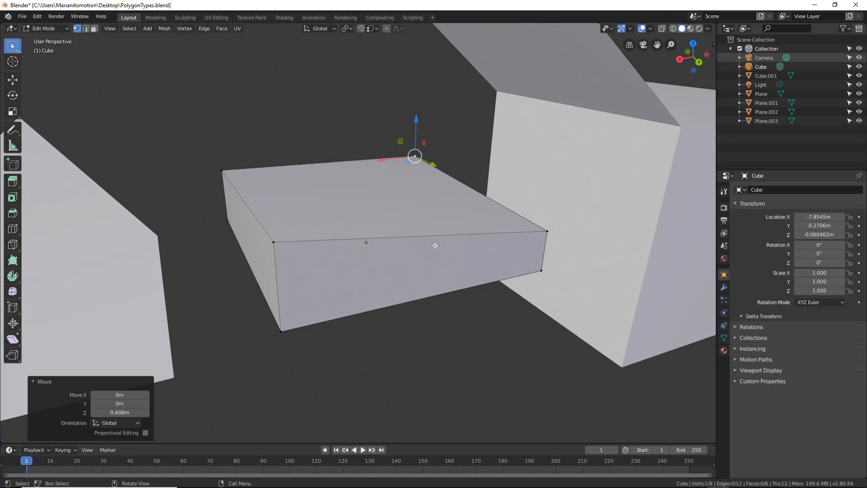
{"action": "middle_click_drag", "start_coordinate": [434, 246], "coordinate": [418, 265], "text": "shift"}
Leave the box's Edit Mode and select the large cube with the extra flap face.
{"action": "scroll", "coordinate": [450, 275], "scroll_direction": "down", "scroll_amount": 3}
{"action": "scroll", "coordinate": [417, 236], "scroll_direction": "down", "scroll_amount": 1}
{"action": "scroll", "coordinate": [418, 236], "scroll_direction": "up", "scroll_amount": 2}
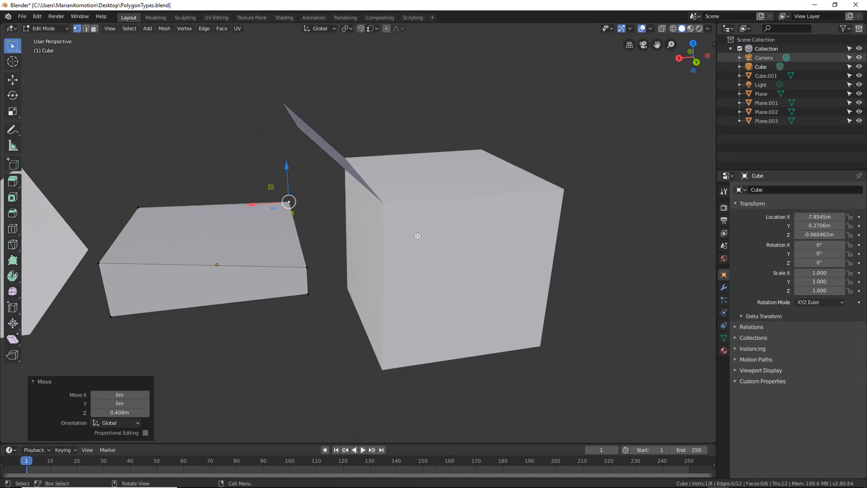
{"action": "key", "text": "Tab"}
{"action": "left_click", "coordinate": [419, 247]}
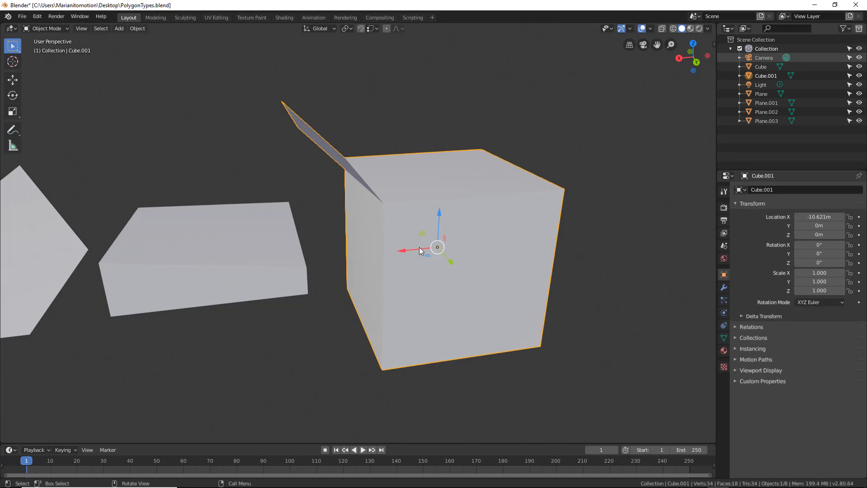
Examine the edge where the flap face meets the cube from several angles, comparing it with the neighbouring closed box.
{"action": "mouse_move", "coordinate": [380, 273]}
{"action": "middle_mouse_down"}
{"action": "mouse_move", "coordinate": [348, 292]}
{"action": "mouse_move", "coordinate": [366, 296]}
{"action": "mouse_move", "coordinate": [360, 287]}
{"action": "mouse_move", "coordinate": [373, 276]}
{"action": "middle_mouse_up"}
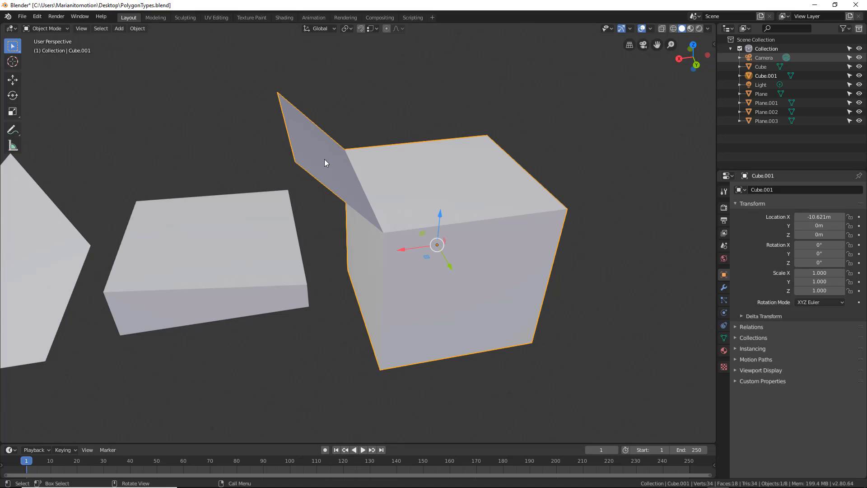
{"action": "middle_click_drag", "start_coordinate": [391, 225], "coordinate": [375, 186]}
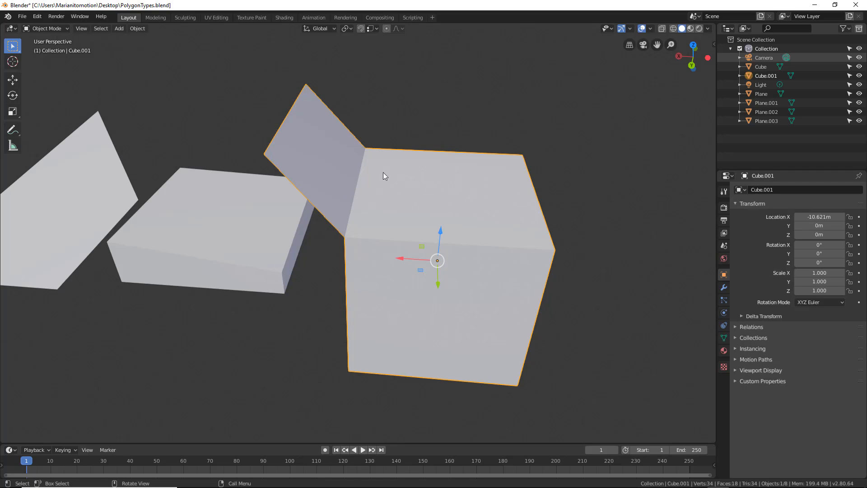
{"action": "middle_click_drag", "start_coordinate": [383, 176], "coordinate": [411, 167]}
{"action": "middle_click_drag", "start_coordinate": [412, 174], "coordinate": [364, 181]}
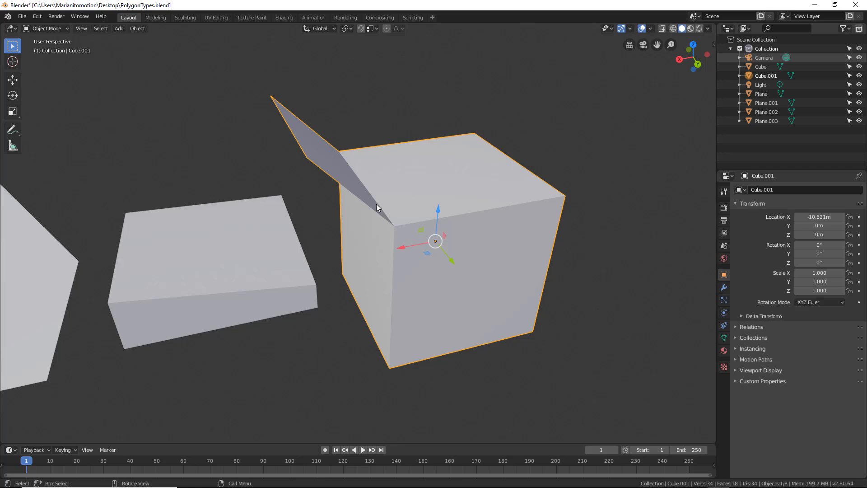
{"action": "middle_click_drag", "start_coordinate": [340, 179], "coordinate": [368, 150]}
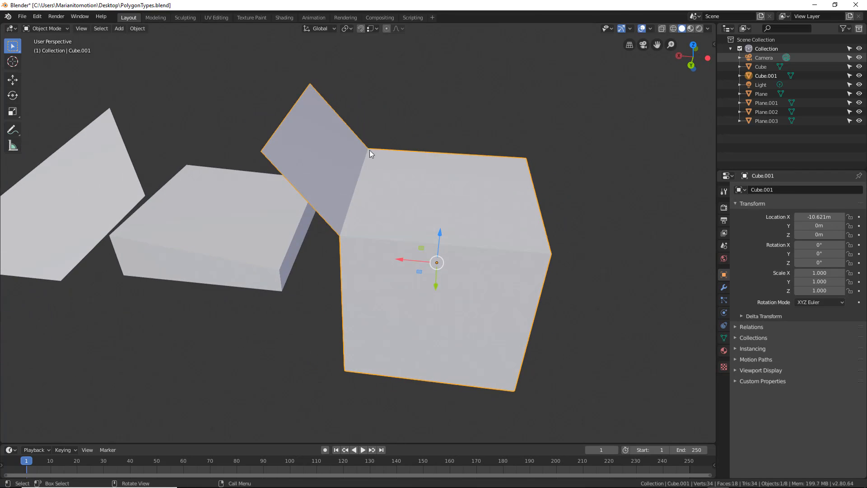
{"action": "middle_click_drag", "start_coordinate": [268, 233], "coordinate": [198, 307]}
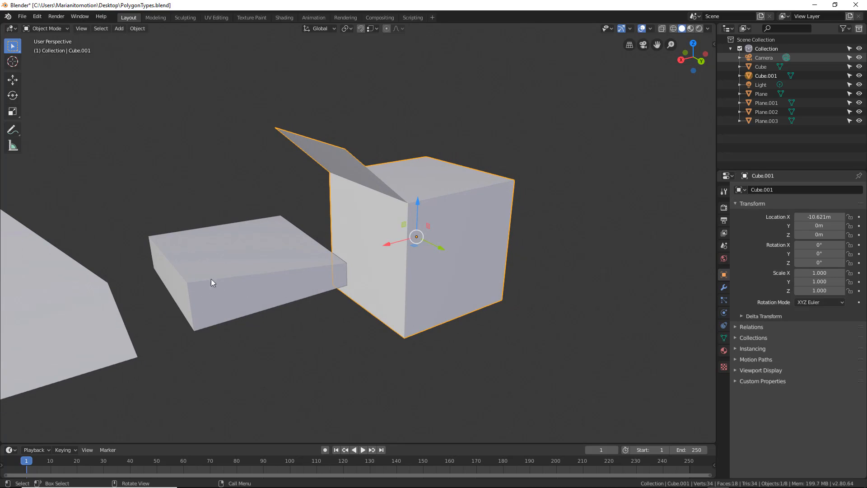
{"action": "middle_click_drag", "start_coordinate": [245, 246], "coordinate": [333, 250]}
{"action": "scroll", "coordinate": [377, 231], "scroll_direction": "up", "scroll_amount": 3}
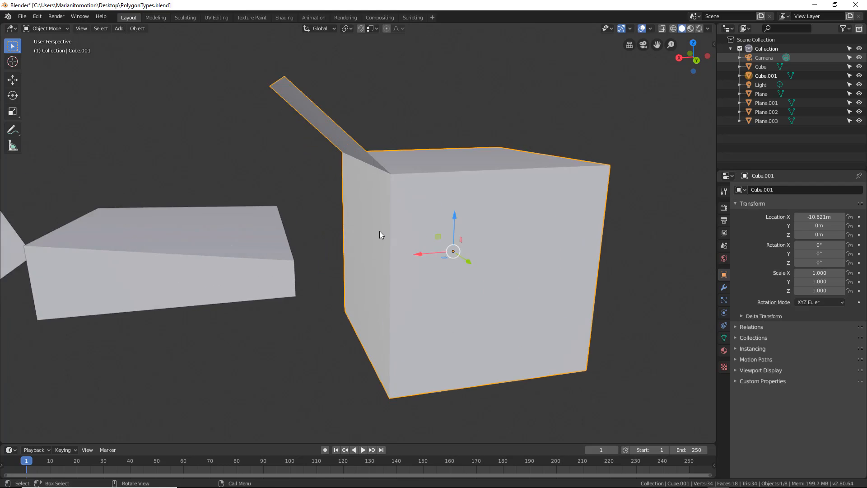
{"action": "middle_click_drag", "start_coordinate": [334, 217], "coordinate": [359, 224]}
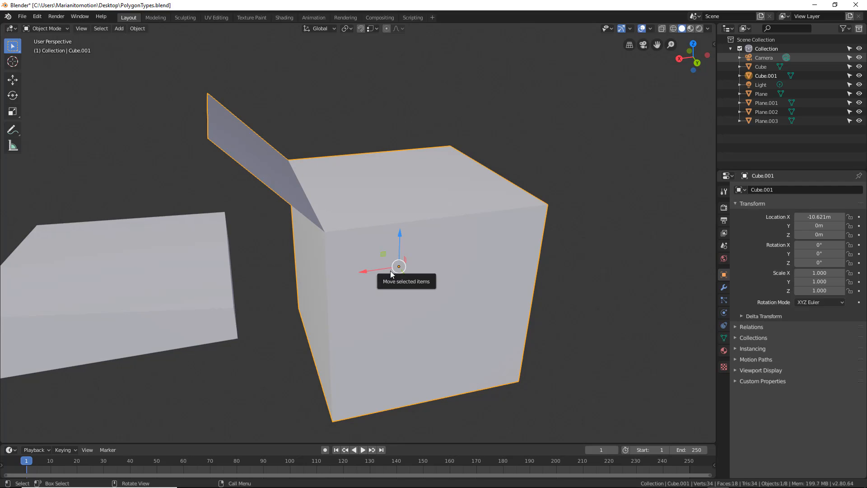
{"action": "middle_click_drag", "start_coordinate": [327, 296], "coordinate": [329, 270]}
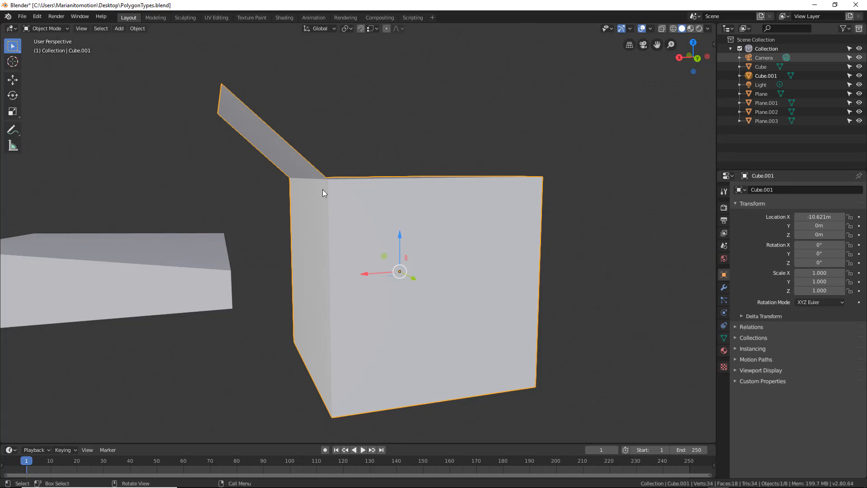
{"action": "middle_click_drag", "start_coordinate": [370, 229], "coordinate": [277, 225]}
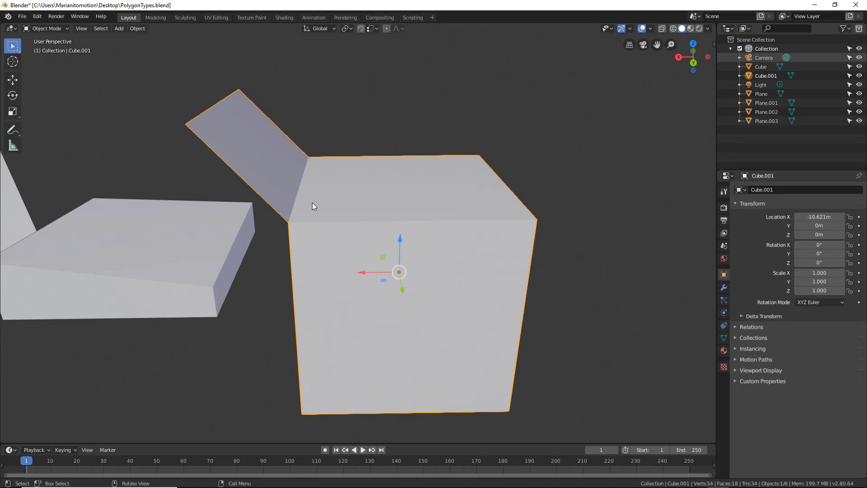
{"action": "middle_click_drag", "start_coordinate": [348, 257], "coordinate": [345, 158]}
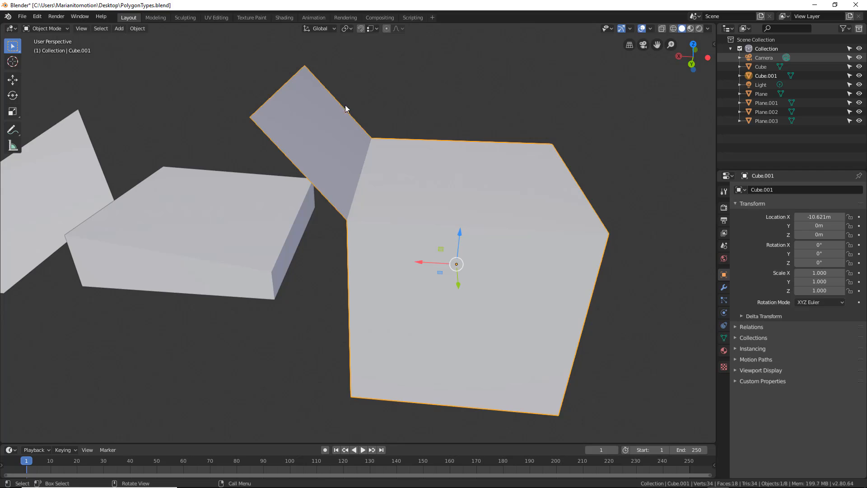
Open the flapped cube in Edit Mode and cycle through the vertex, edge and face selection modes, ending in face selection.
{"action": "scroll", "coordinate": [271, 216], "scroll_direction": "down", "scroll_amount": 4}
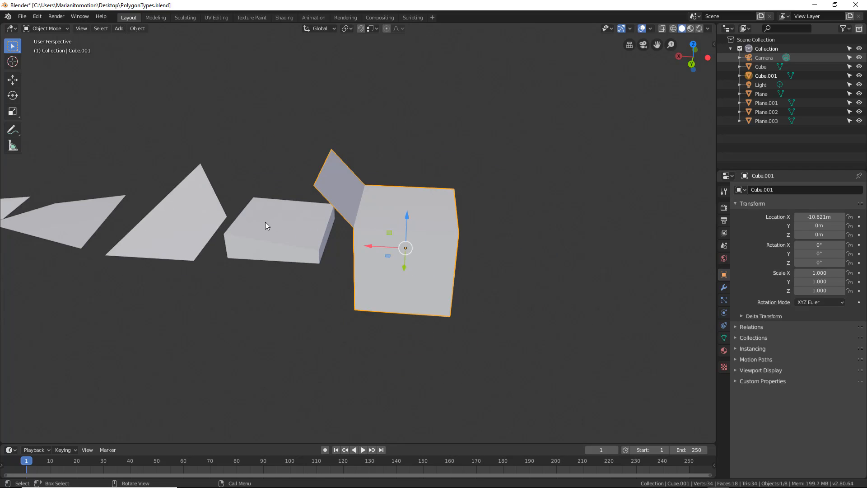
{"action": "middle_click_drag", "start_coordinate": [265, 221], "coordinate": [443, 245]}
{"action": "middle_click_drag", "start_coordinate": [219, 244], "coordinate": [256, 232]}
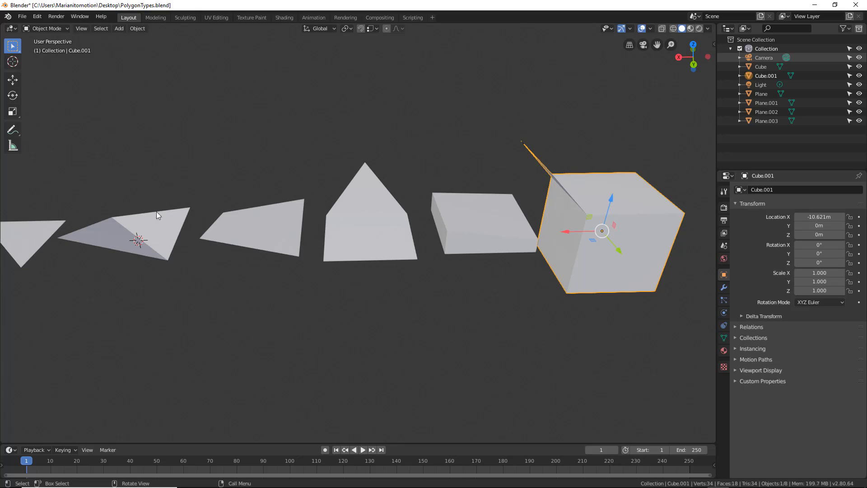
{"action": "left_click", "coordinate": [50, 28]}
{"action": "left_click", "coordinate": [45, 47]}
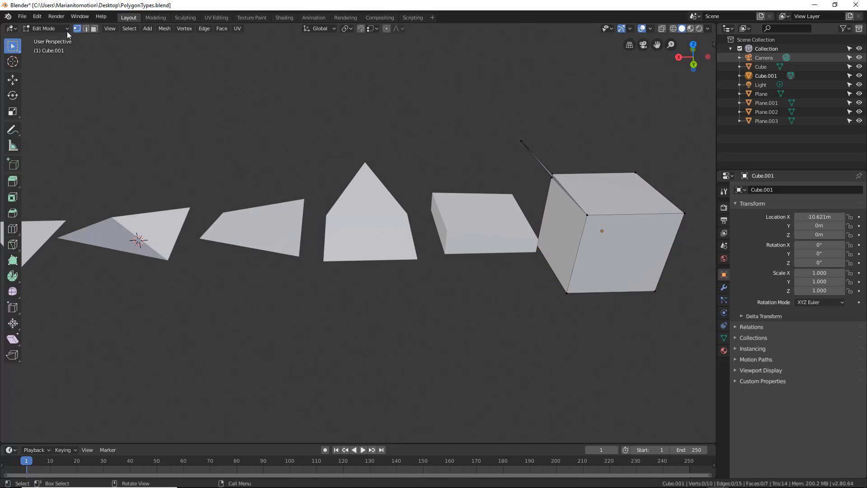
{"action": "left_click", "coordinate": [85, 29]}
{"action": "left_click", "coordinate": [94, 29]}
{"action": "left_click", "coordinate": [86, 28]}
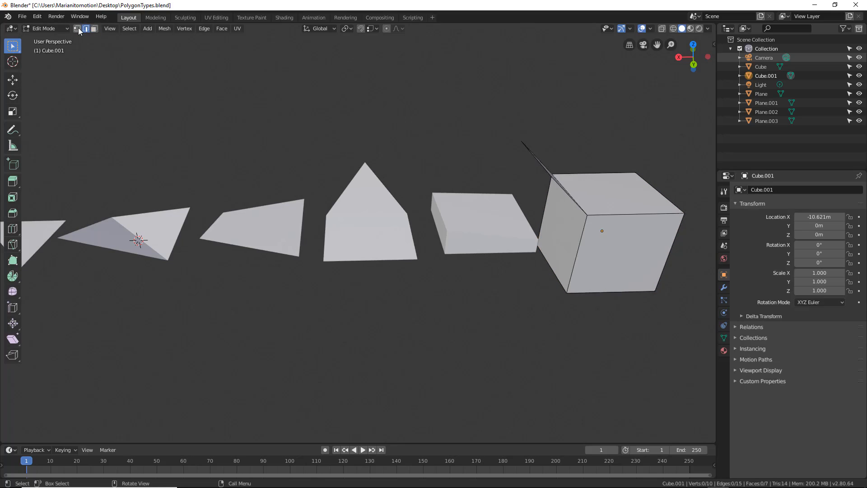
{"action": "left_click", "coordinate": [77, 28]}
{"action": "left_click", "coordinate": [86, 29]}
{"action": "left_click", "coordinate": [94, 29]}
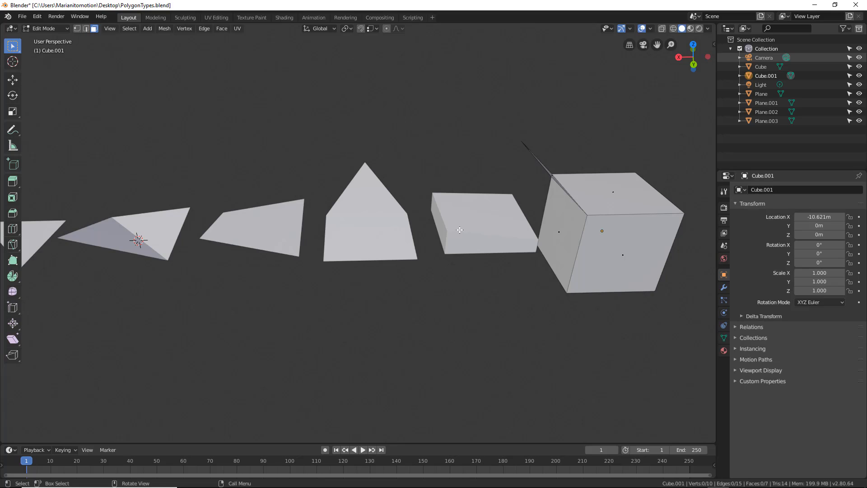
{"action": "middle_click_drag", "start_coordinate": [505, 268], "coordinate": [307, 150]}
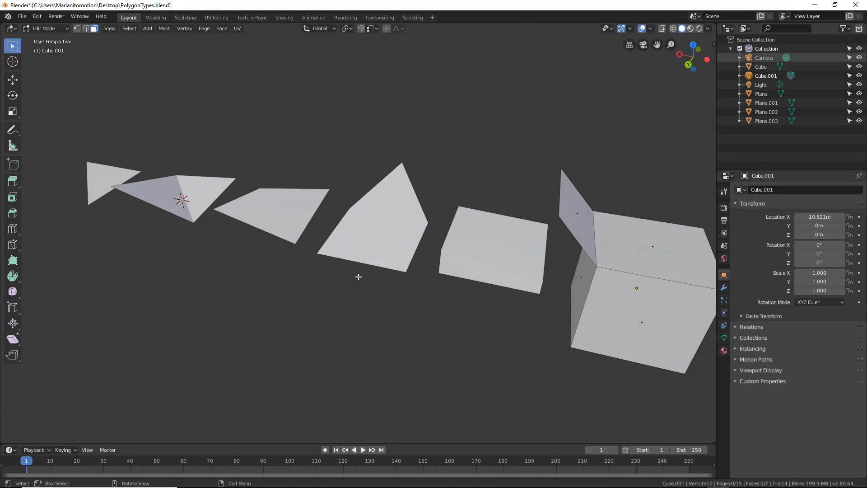